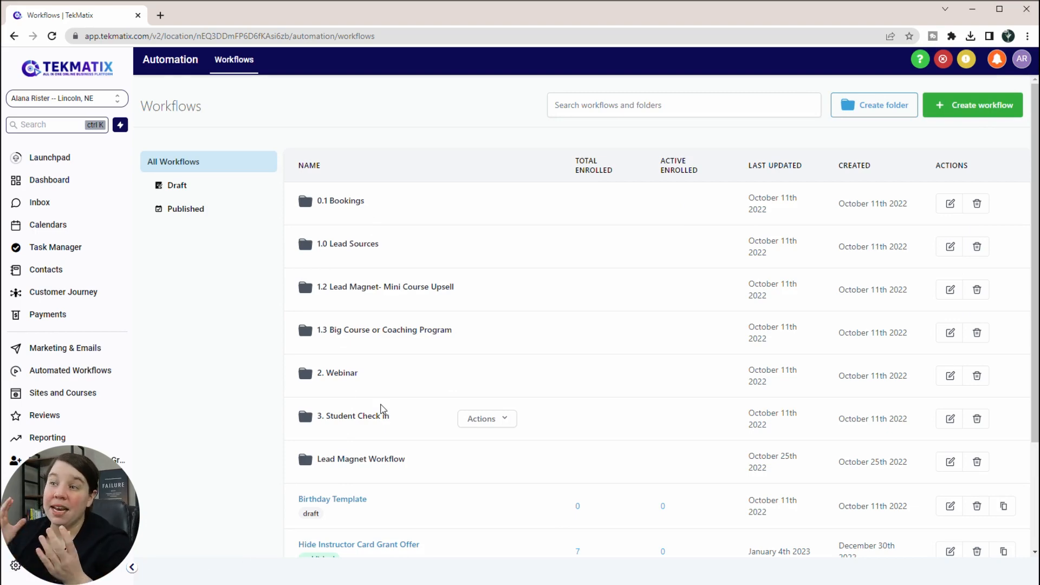
Create a new blank workflow and name it Test Workflow.
click(989, 105)
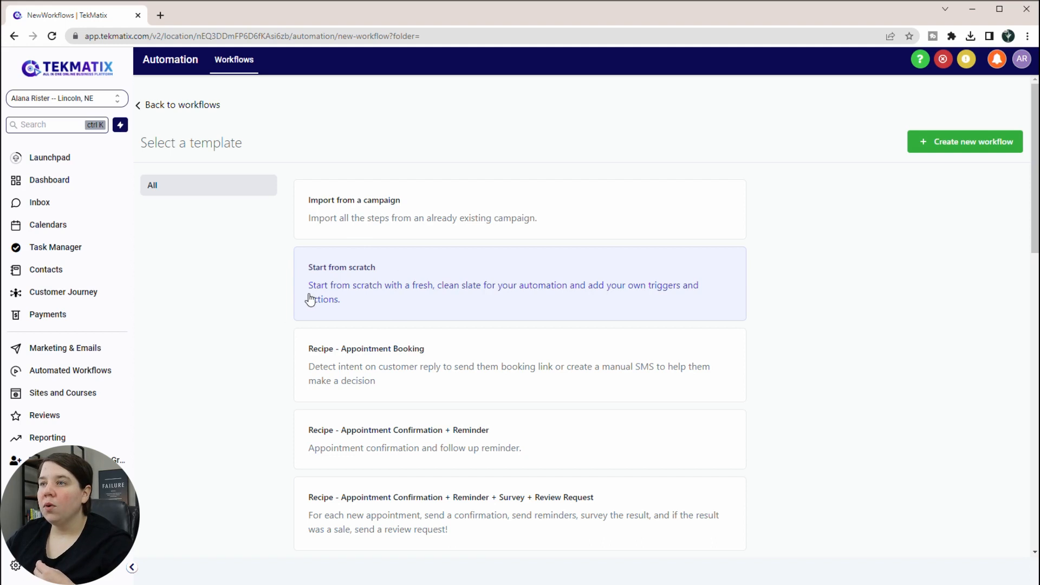
click(947, 144)
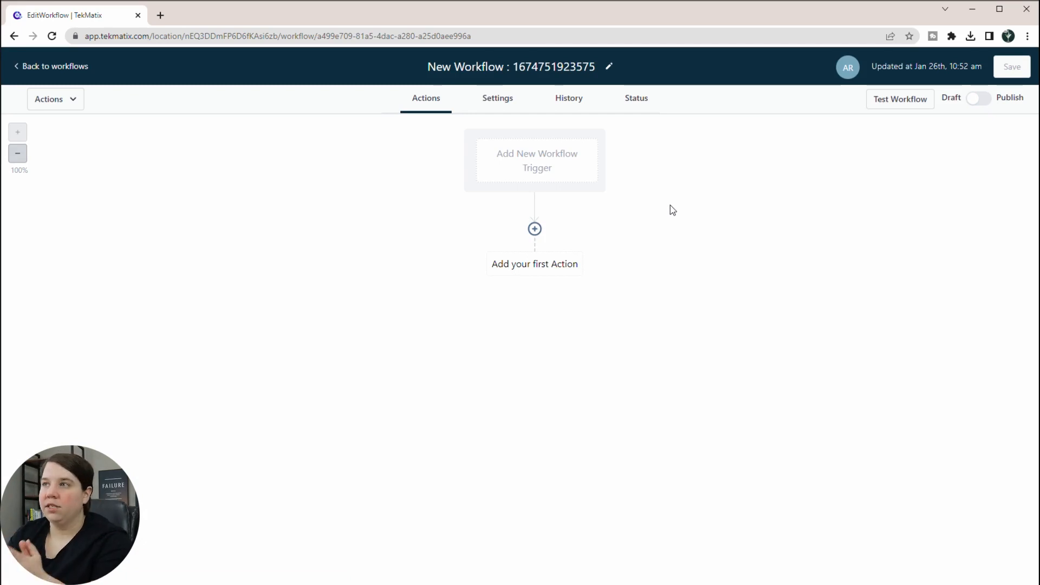
click(544, 66)
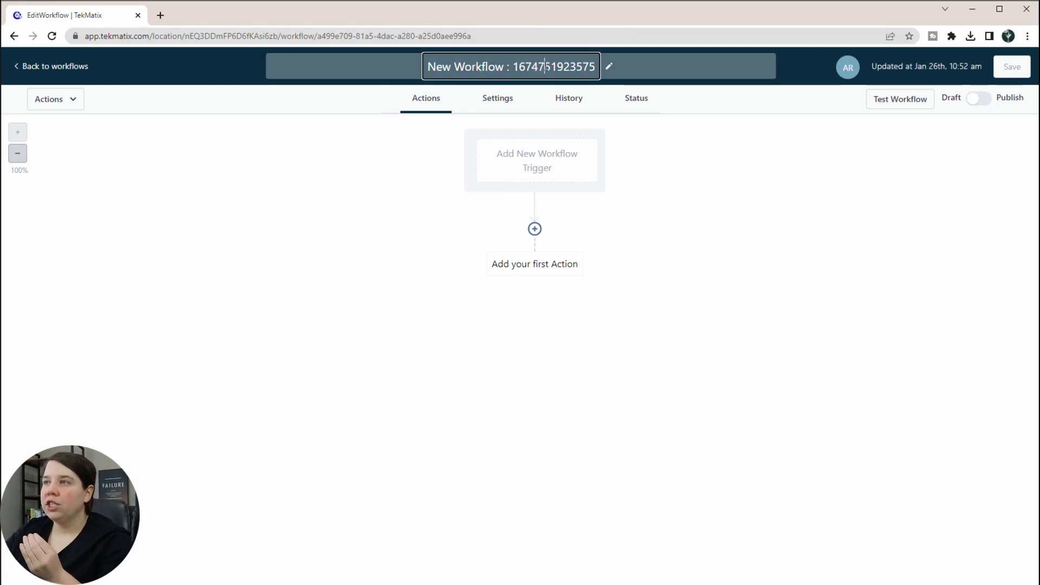
drag(598, 66, 430, 82)
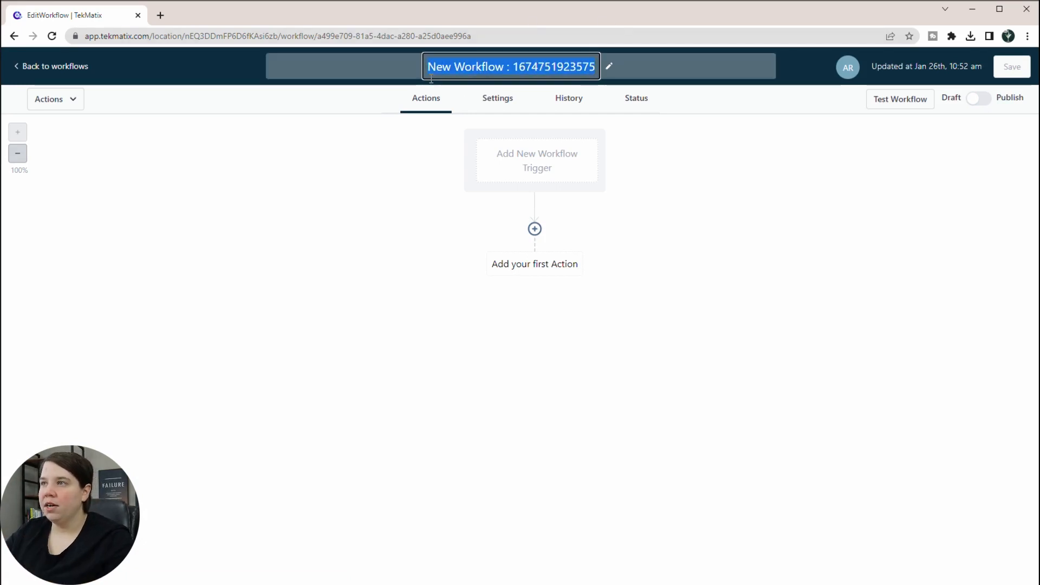
text(Test Work)
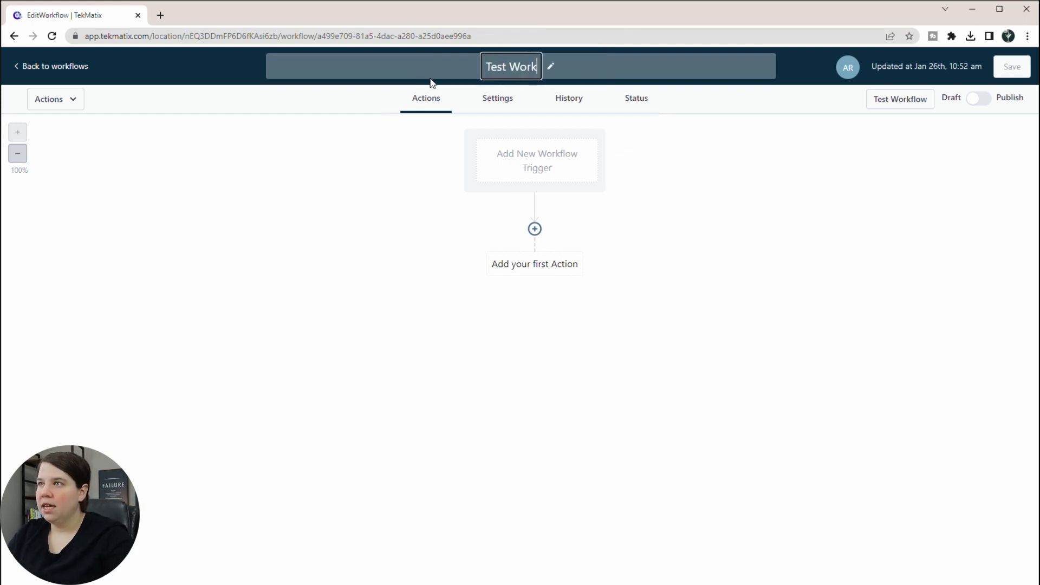
text(flow)
key(Return)
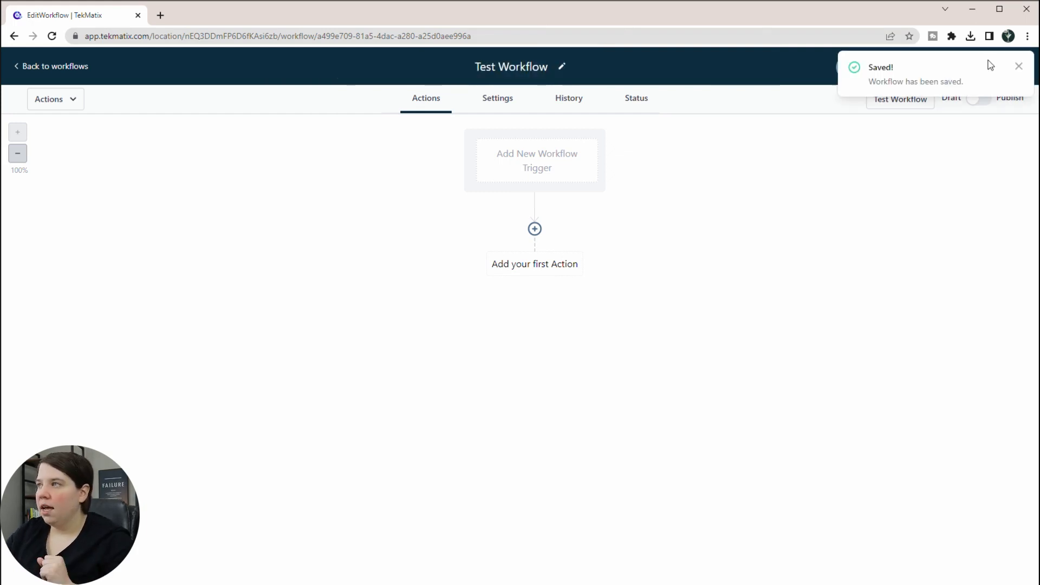
click(1019, 67)
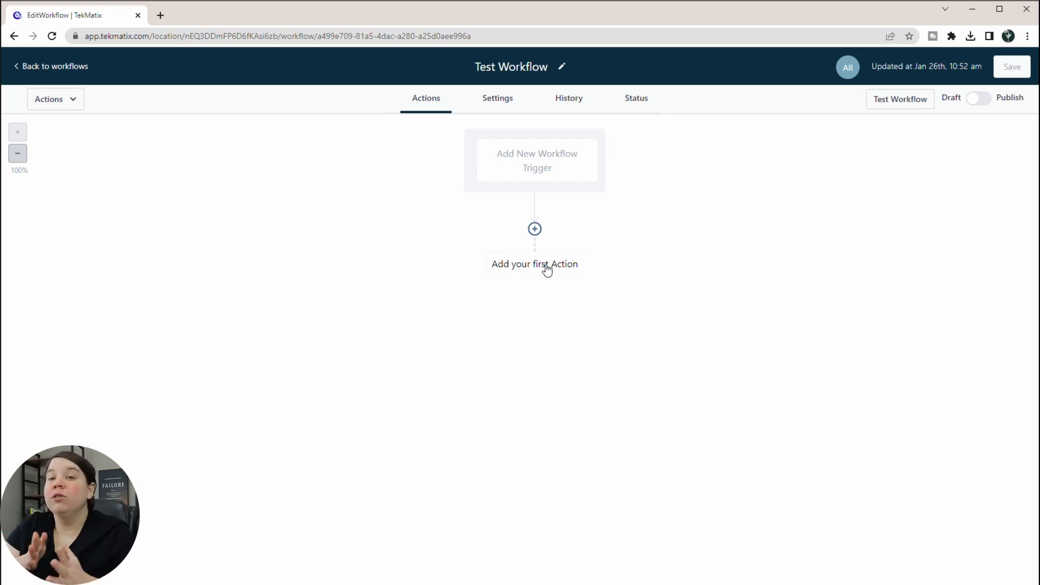
Open the marketing Email Builder in a second browser tab.
click(161, 15)
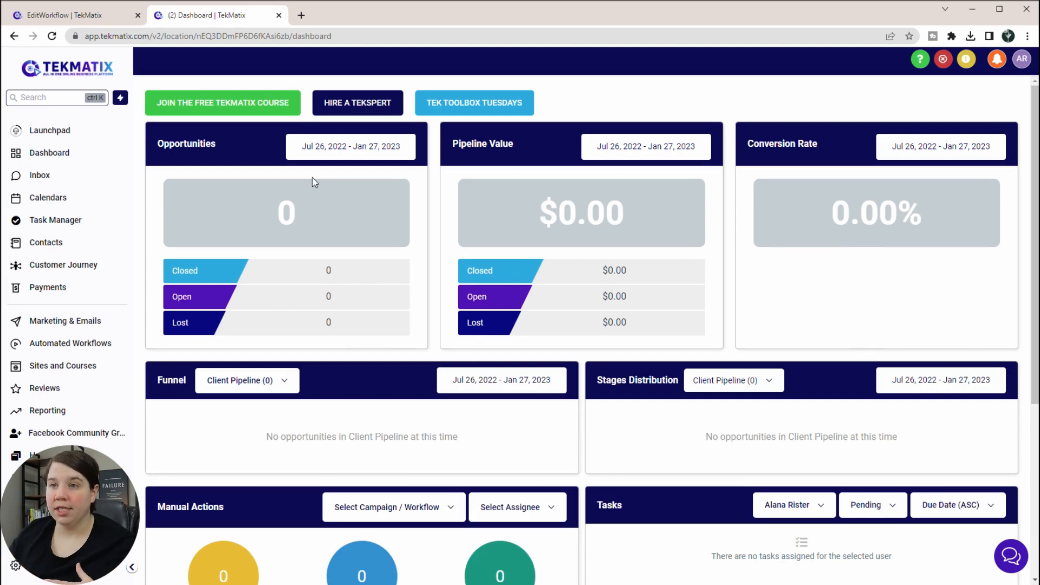
click(44, 322)
mouse_move(305, 63)
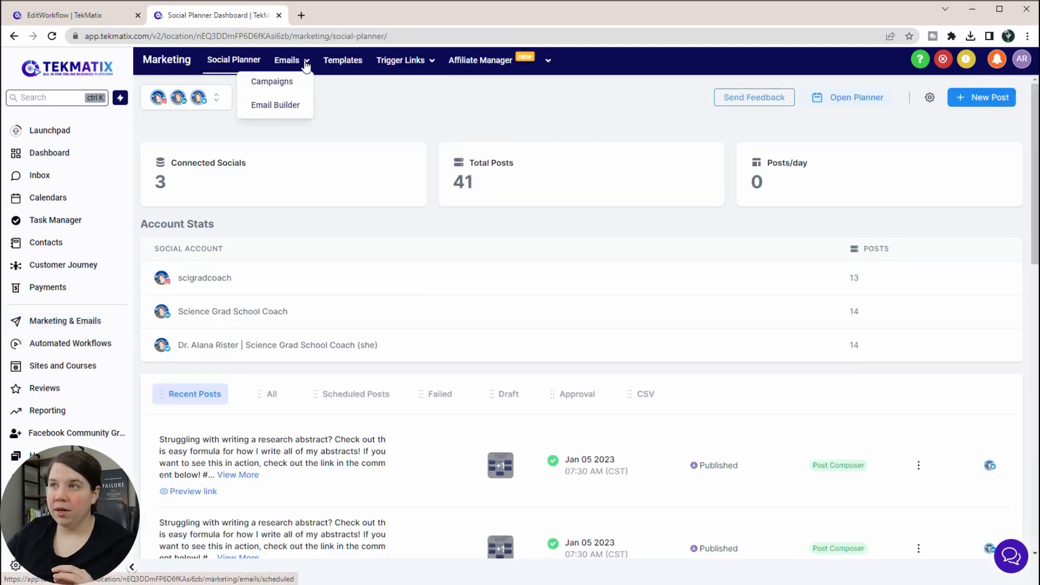
click(274, 104)
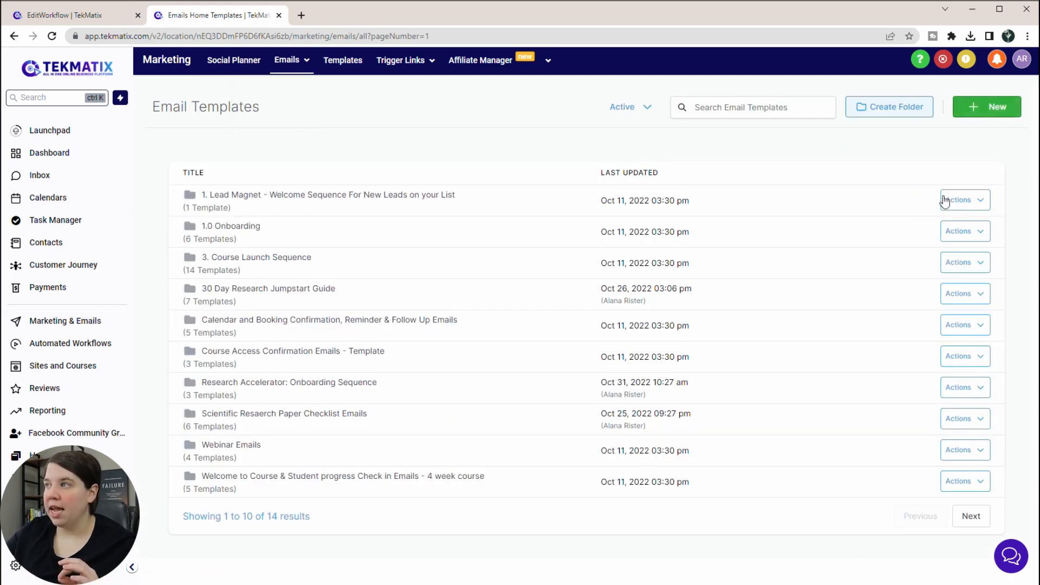
Create an email from the Simple marketing template and review its layout down to the second call-to-action.
click(988, 107)
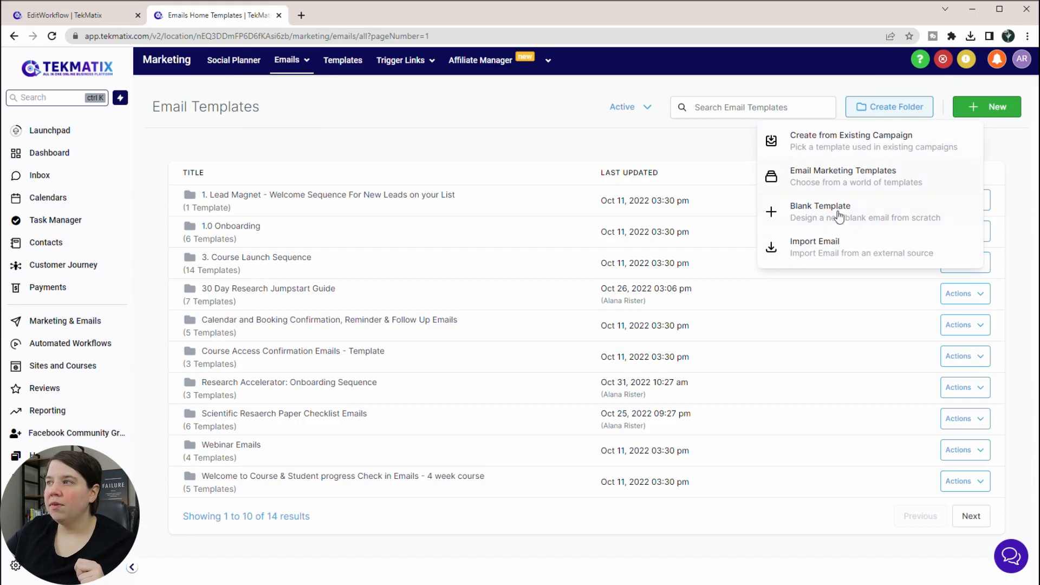
click(837, 172)
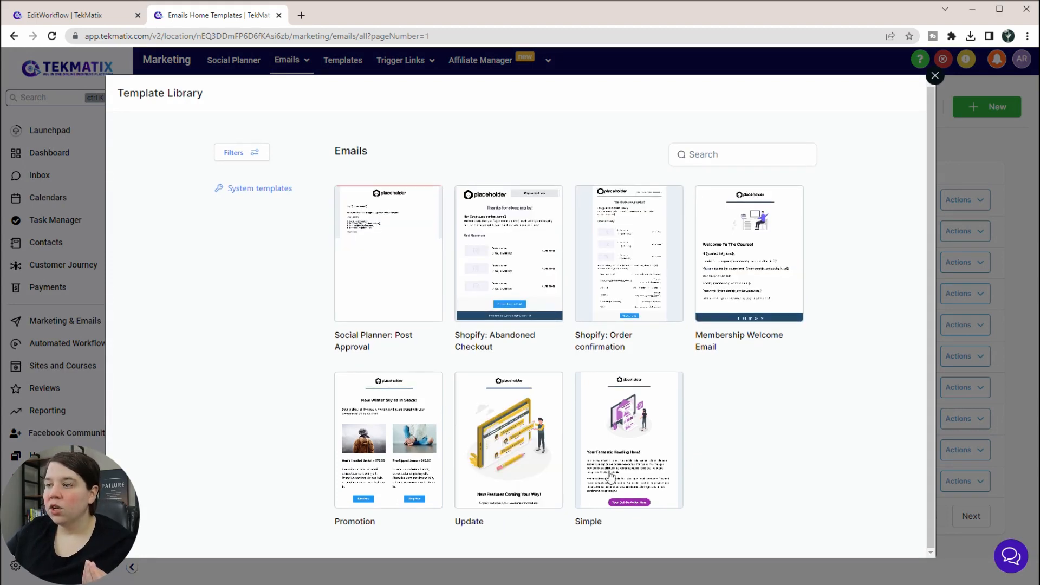
mouse_move(634, 448)
click(629, 390)
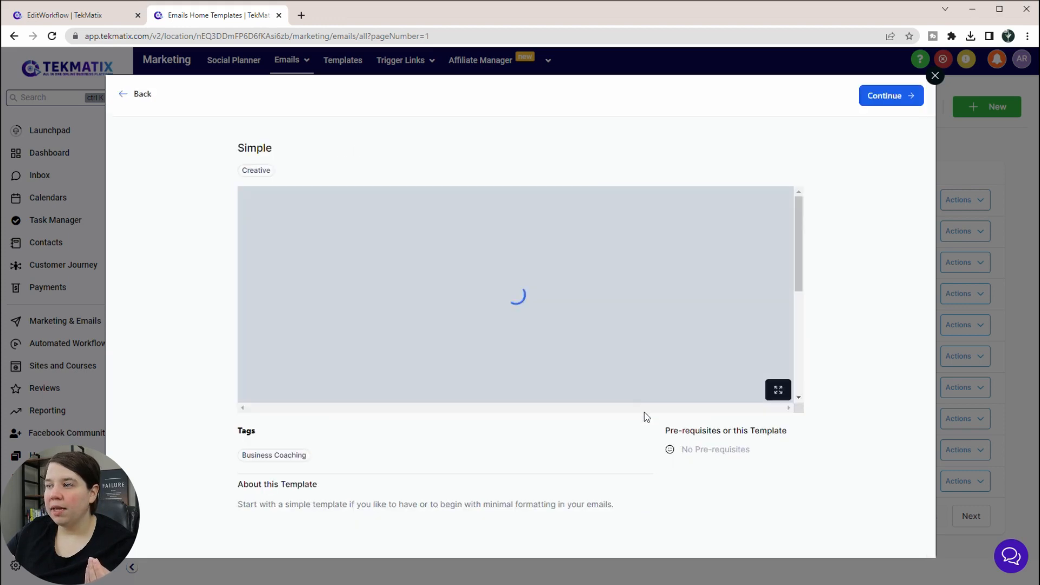
scroll(490, 266, down, 10)
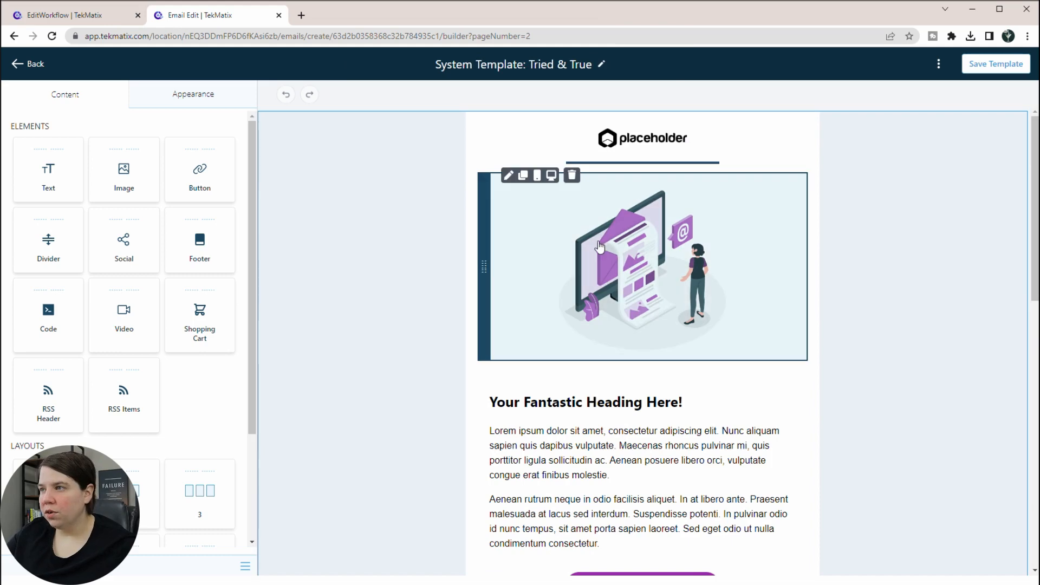
scroll(567, 254, down, 8)
scroll(572, 390, down, 1)
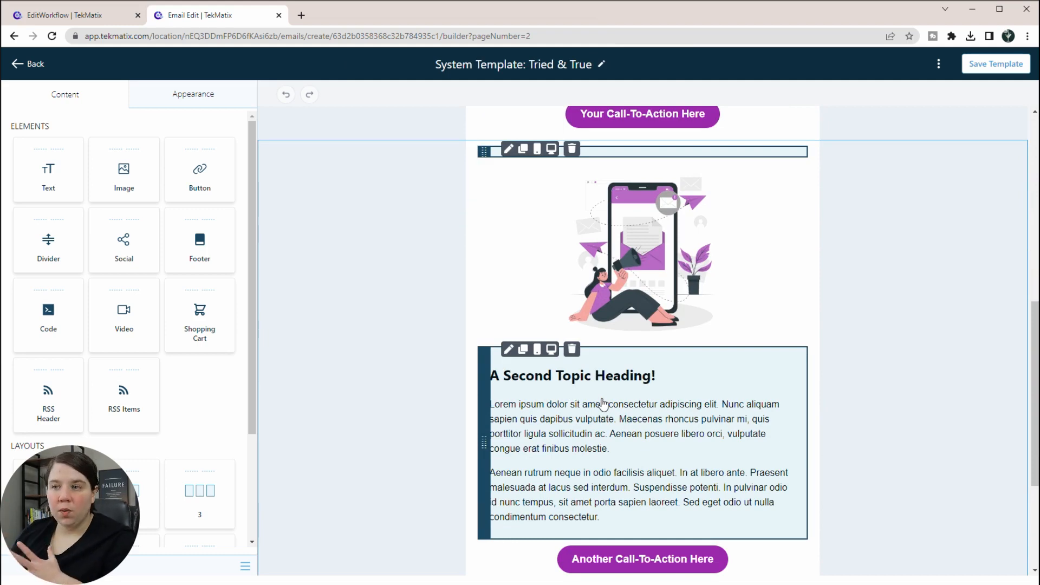
Return to the email templates, view the 30 Day Research Jumpstart Guide folder, and close this browser tab.
click(33, 64)
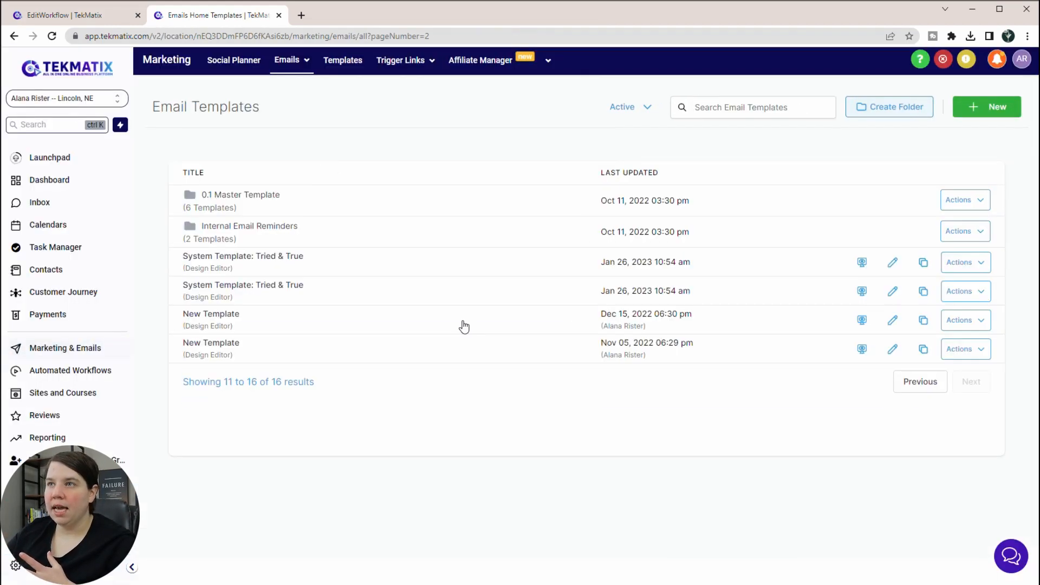
click(927, 381)
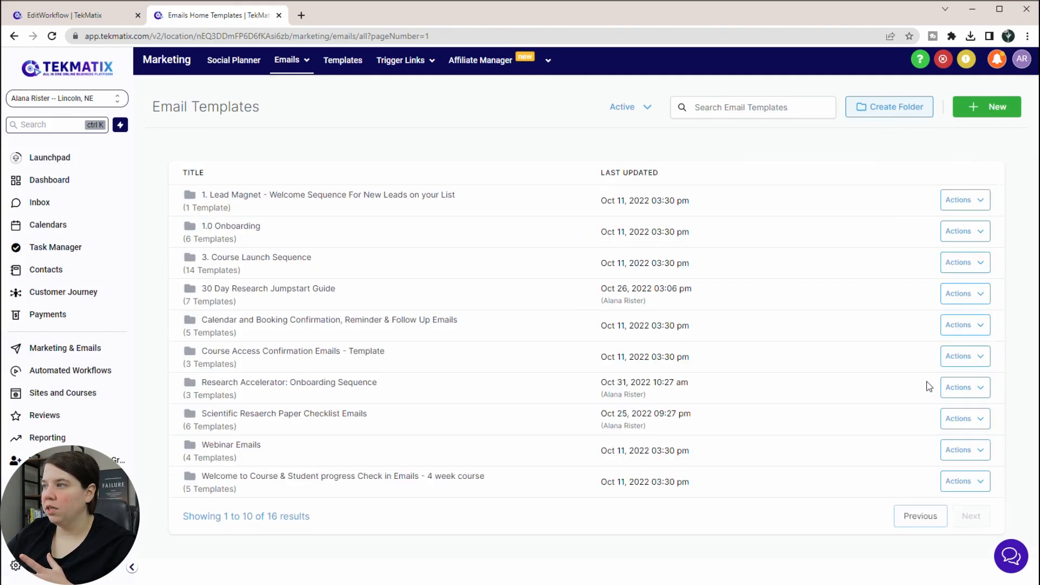
click(276, 289)
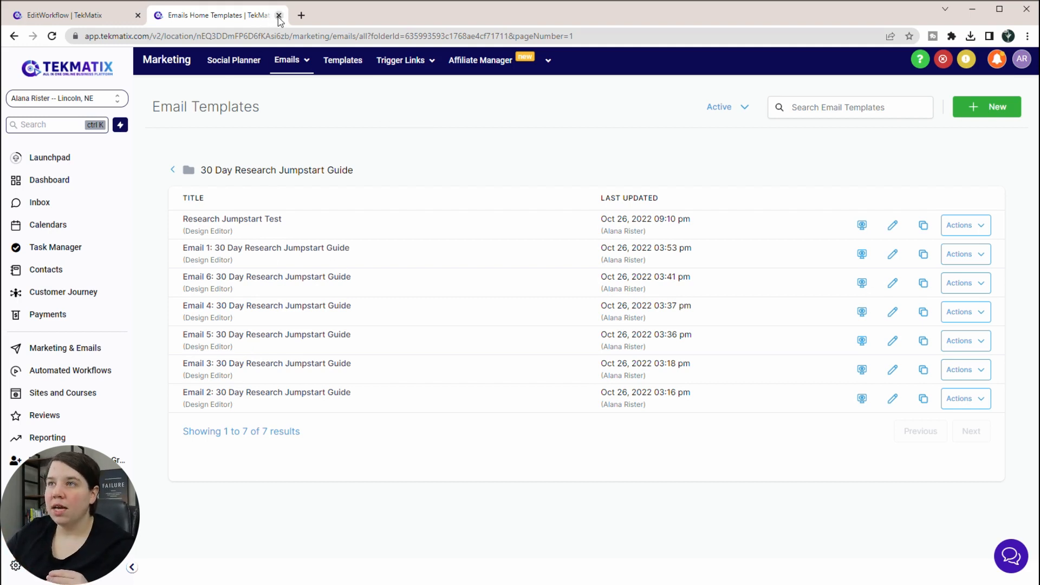
click(279, 15)
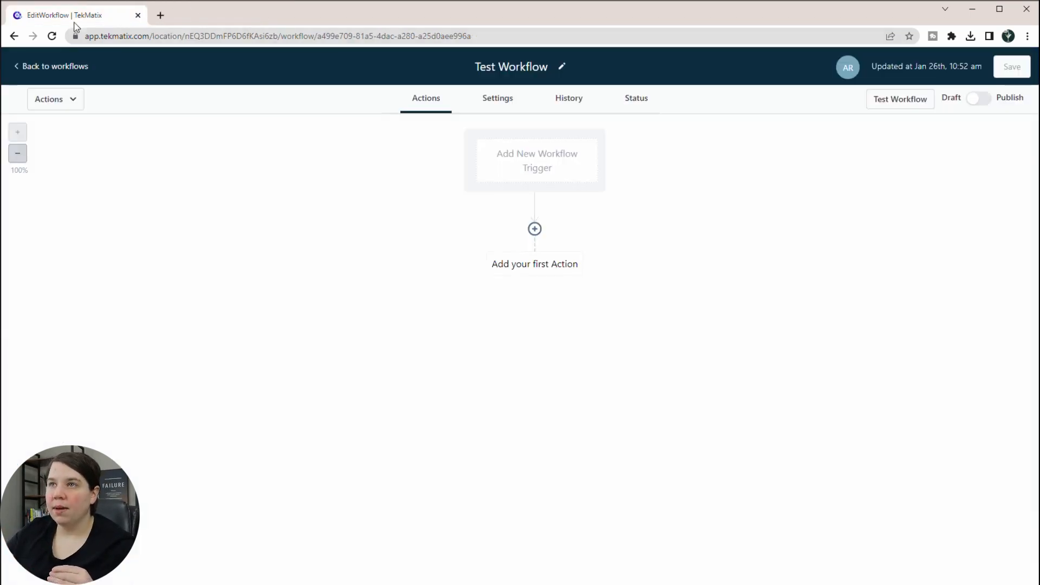
Start adding a workflow trigger and examine the available triggers in every category, from Appointments to TikTok.
click(546, 160)
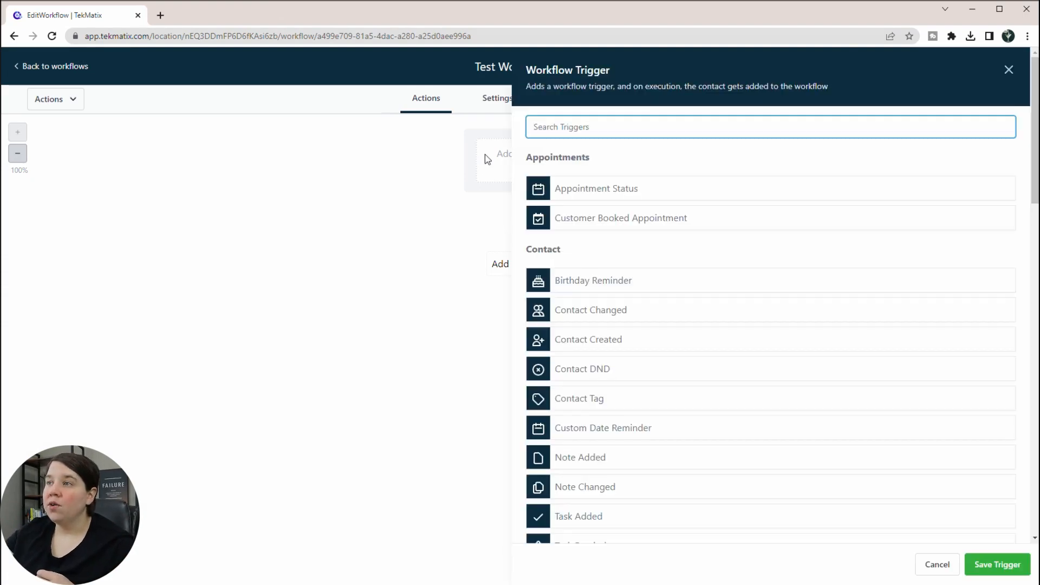
scroll(672, 202, down, 8)
scroll(671, 202, down, 13)
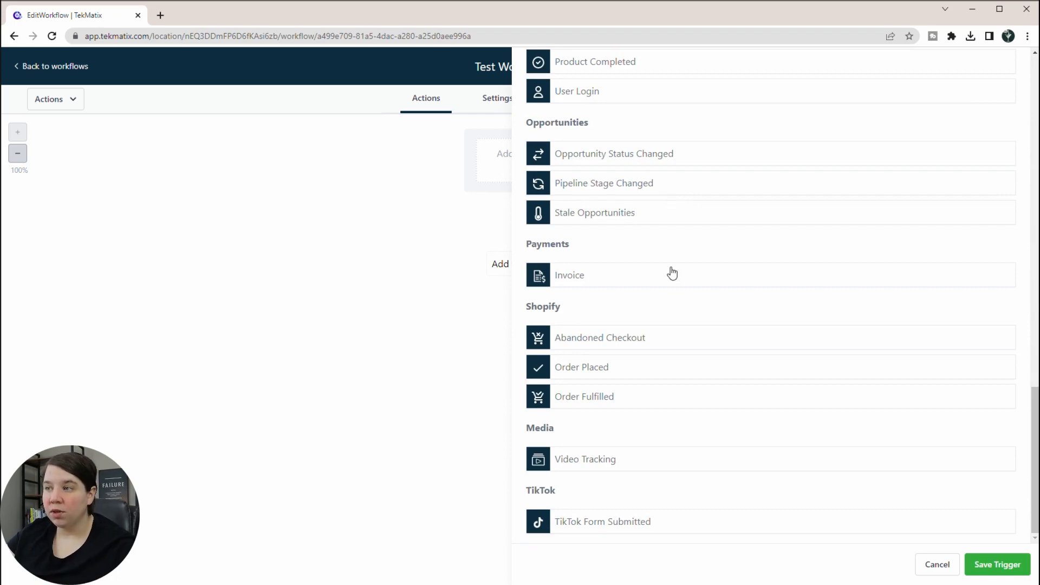
scroll(671, 273, up, 20)
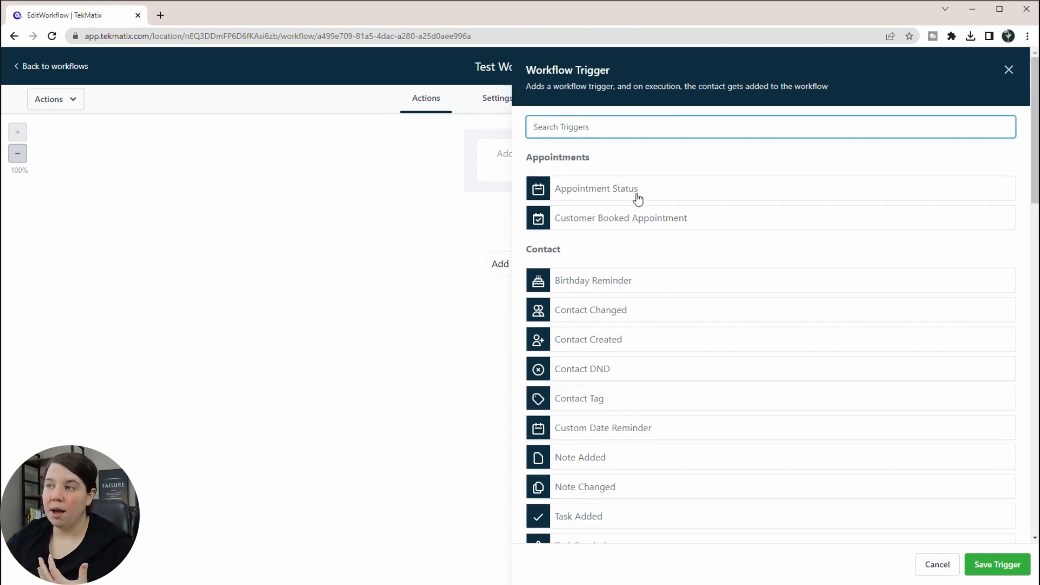
scroll(634, 258, down, 1)
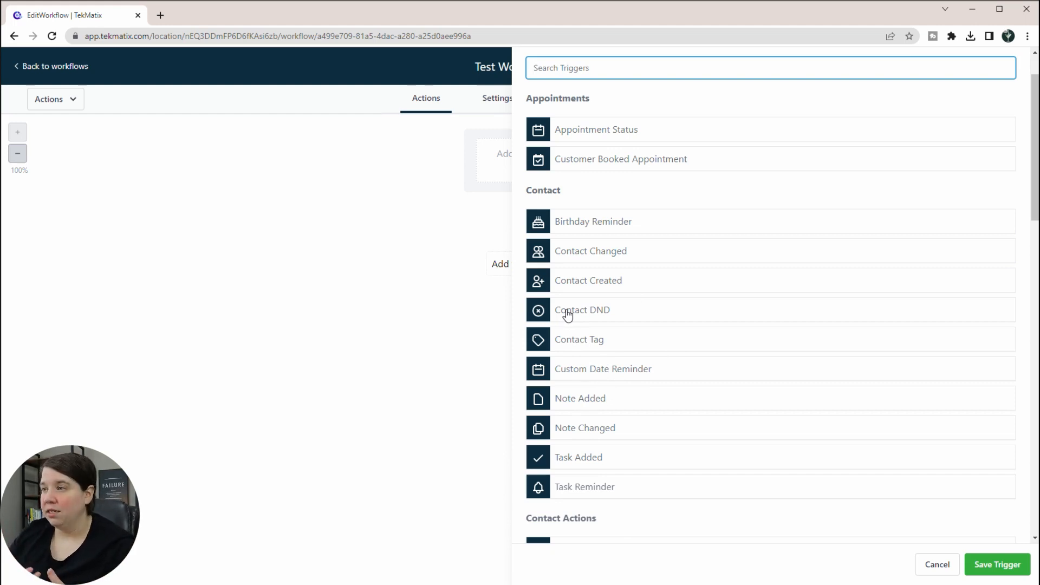
scroll(626, 331, down, 5)
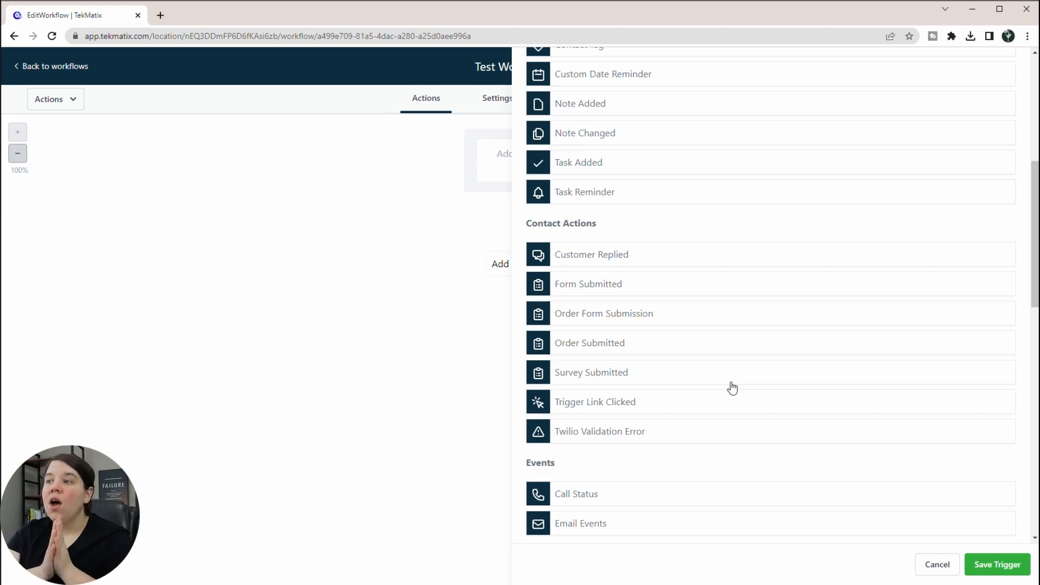
scroll(732, 388, down, 2)
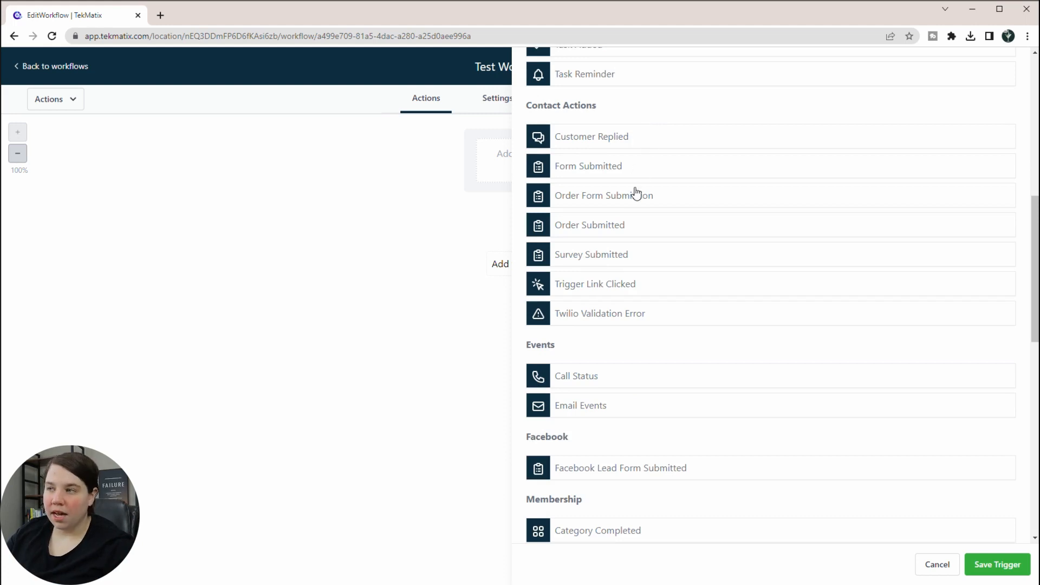
scroll(636, 190, down, 2)
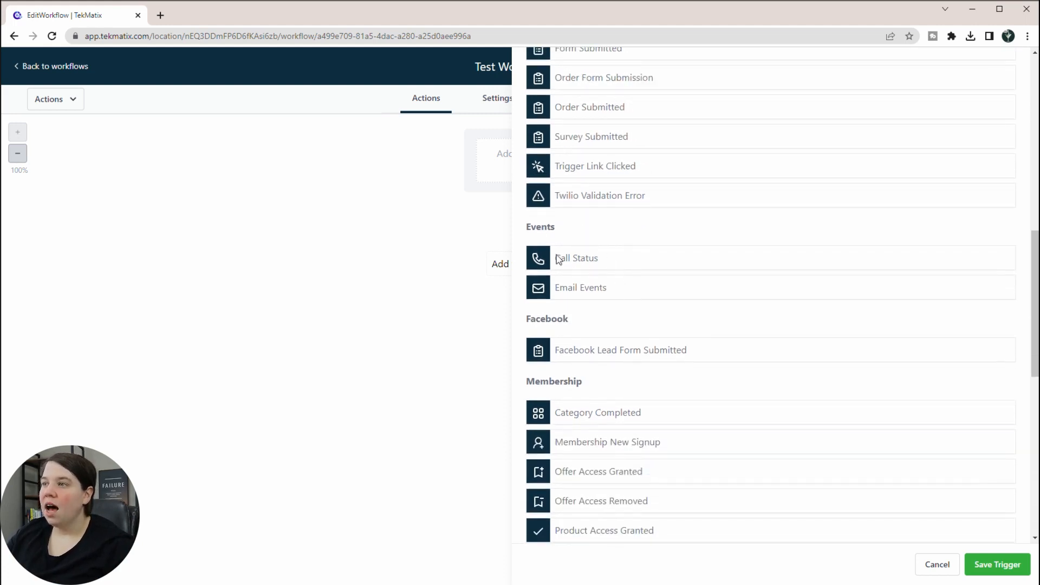
scroll(556, 255, up, 1)
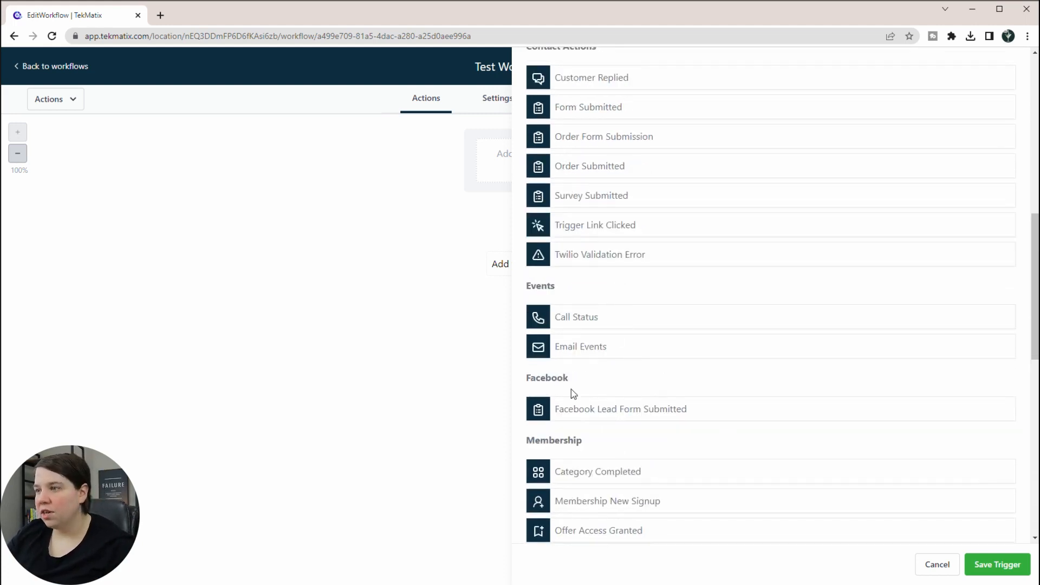
scroll(570, 389, down, 3)
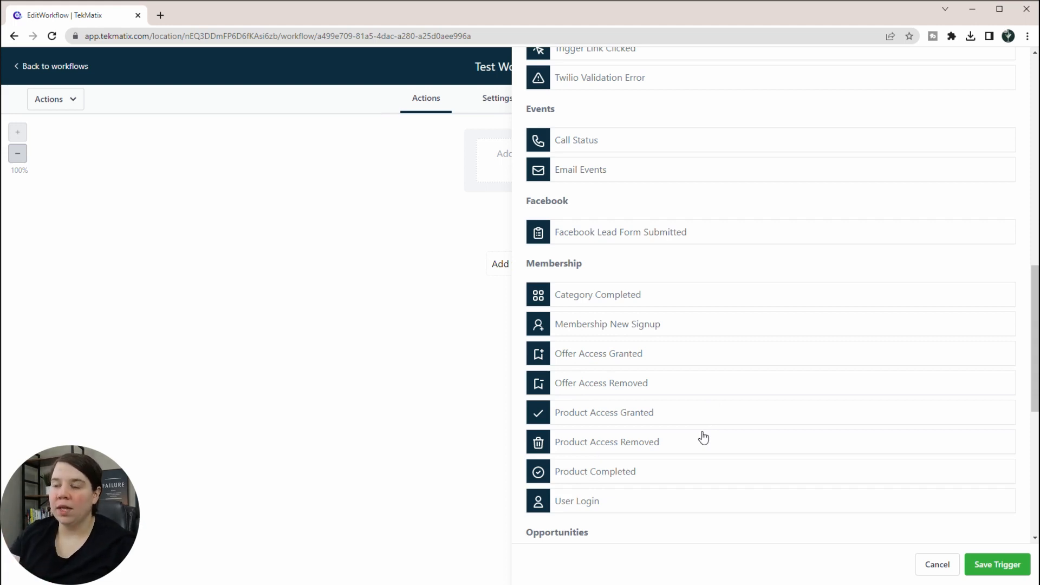
scroll(704, 438, down, 5)
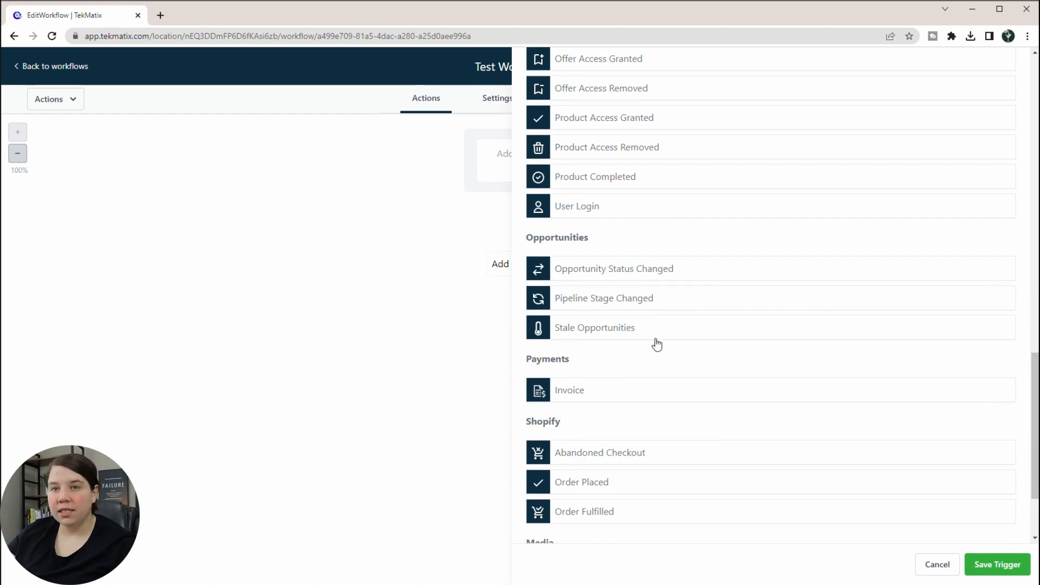
scroll(543, 406, down, 2)
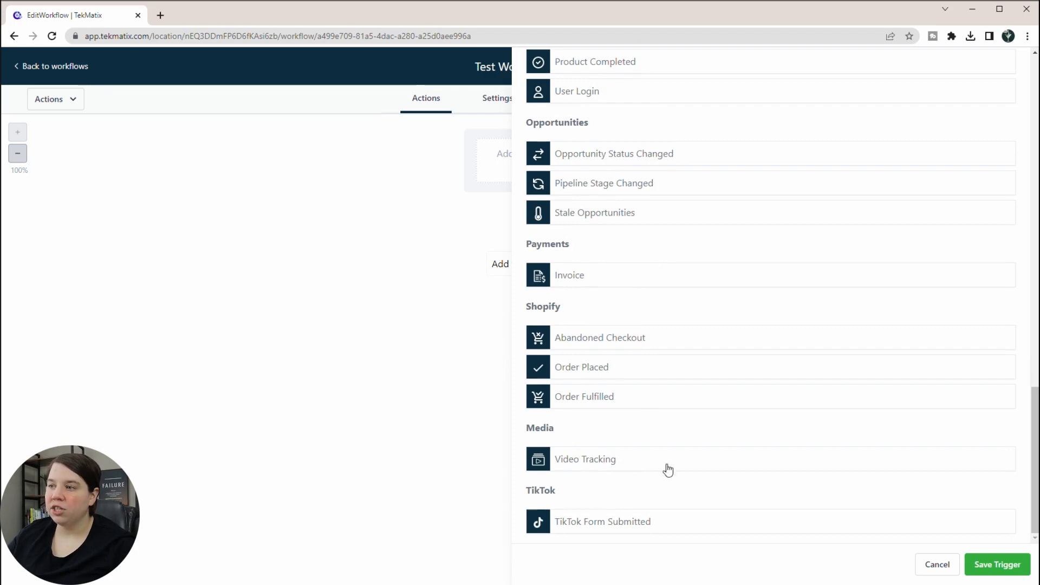
scroll(806, 401, up, 10)
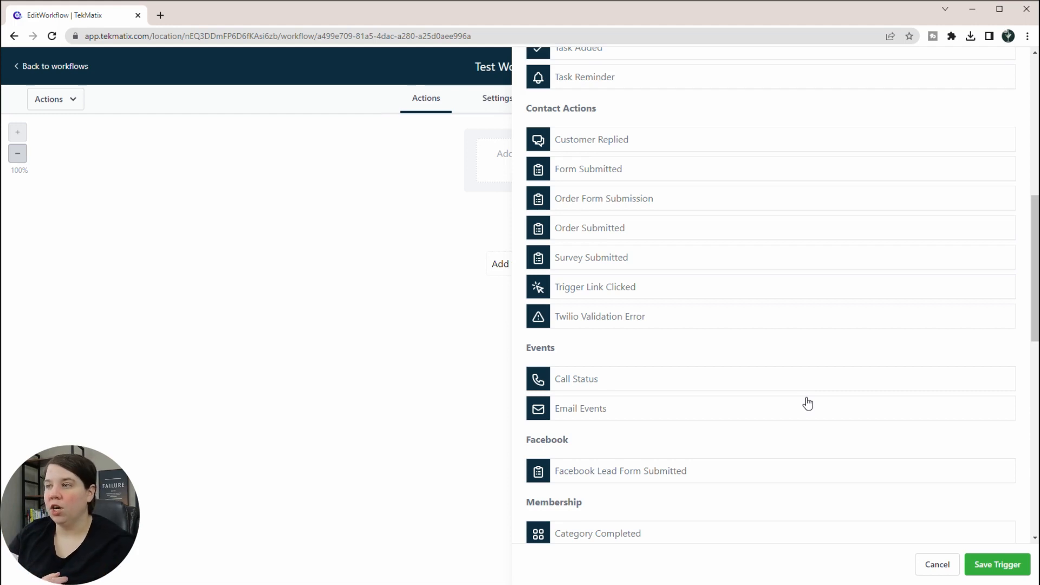
Choose Form Submitted as the workflow trigger and look over the alternative trigger types without changing it.
click(568, 173)
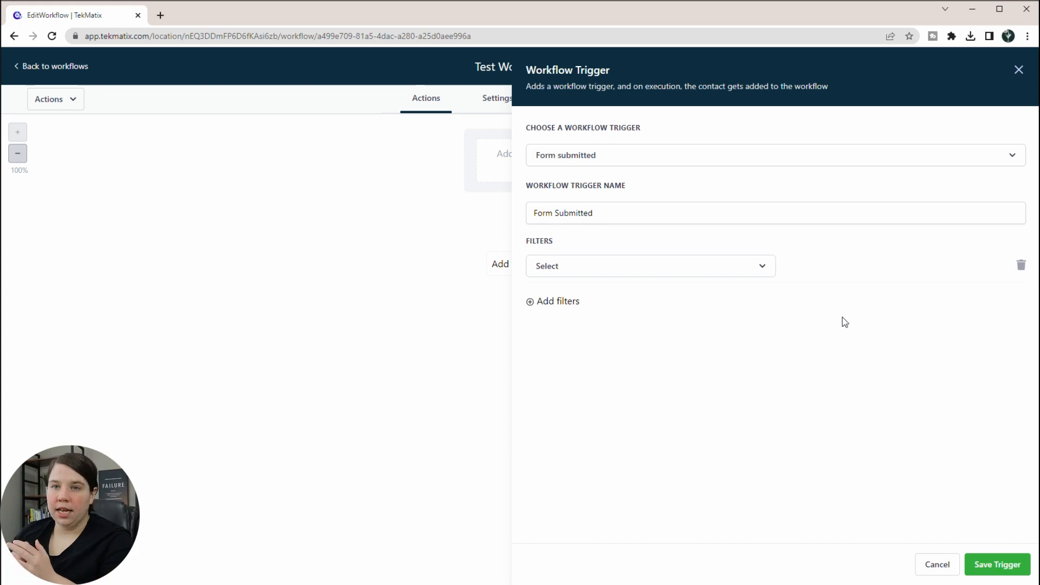
click(595, 159)
scroll(575, 294, down, 5)
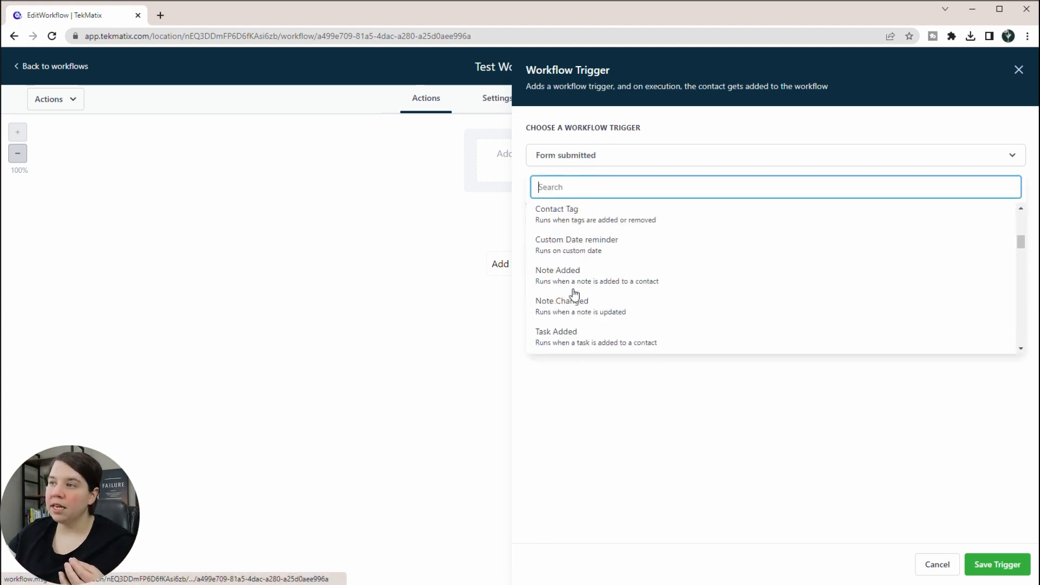
scroll(574, 295, down, 3)
click(643, 392)
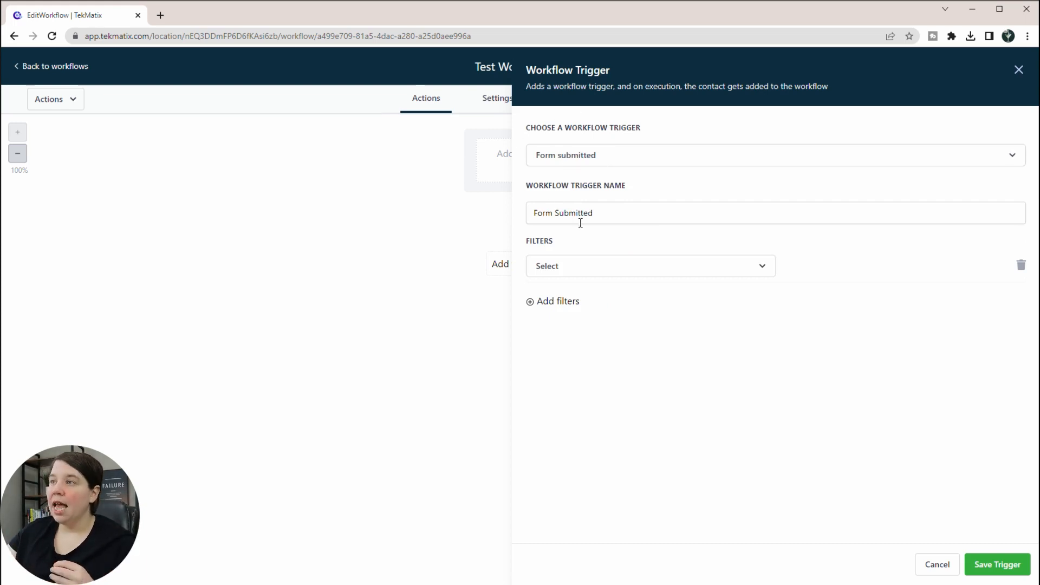
Rename the workflow trigger as Research Jumpstart Form Submitted.
drag(603, 212, 532, 213)
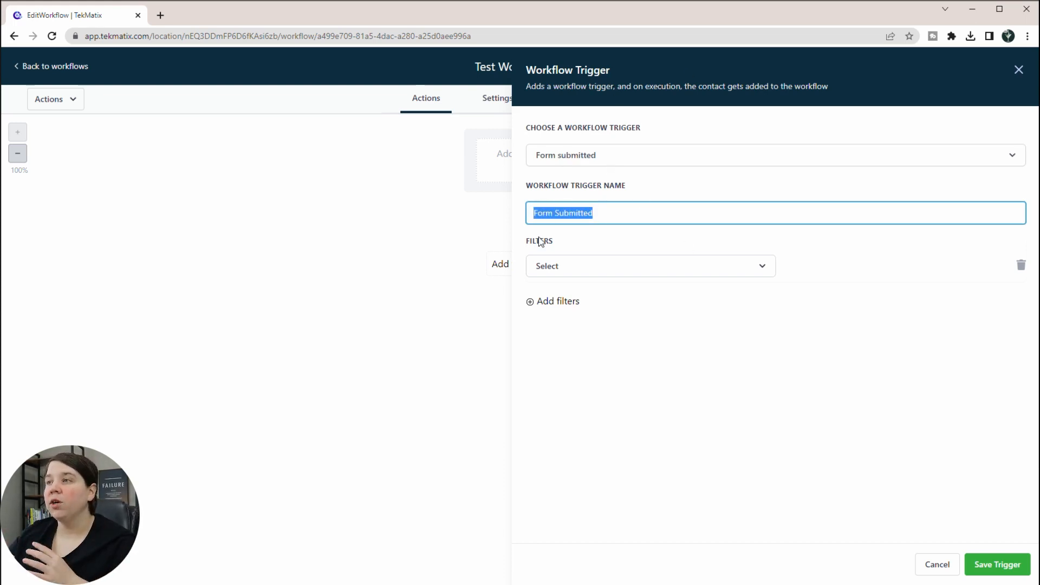
click(536, 214)
text(Researc h)
key(BackSpace)
key(BackSpace)
text(h Jumst)
key(BackSpace)
key(BackSpace)
text(pstart)
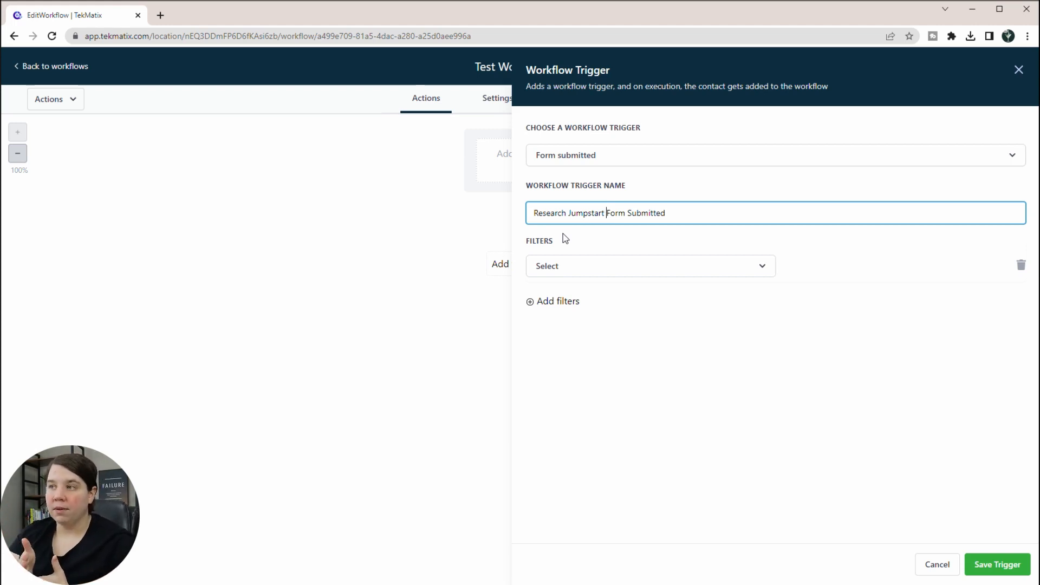
Filter the trigger so that Form is 30 Day Research Jumpstart Guide.
click(583, 274)
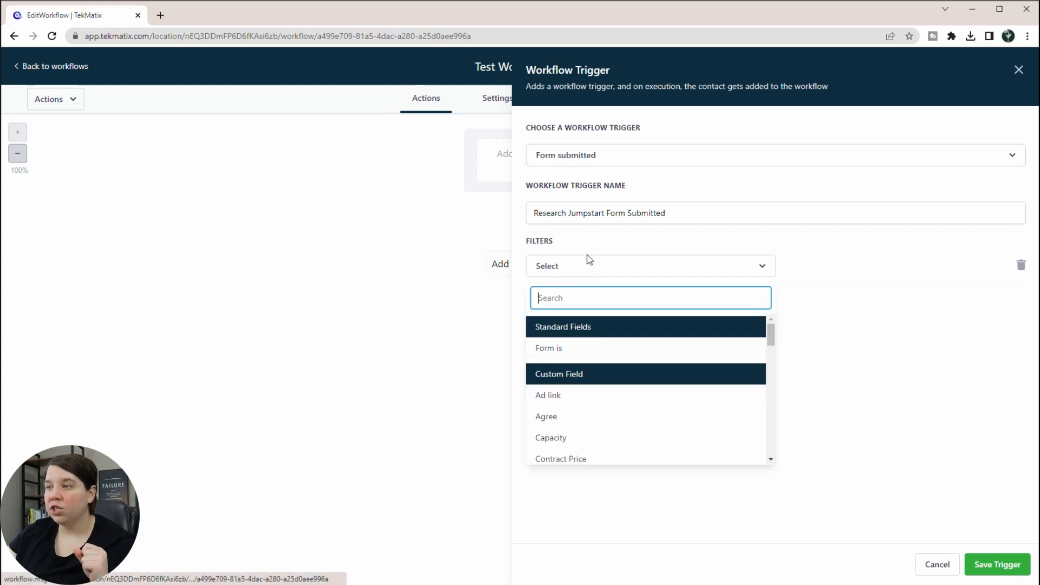
click(539, 349)
click(830, 262)
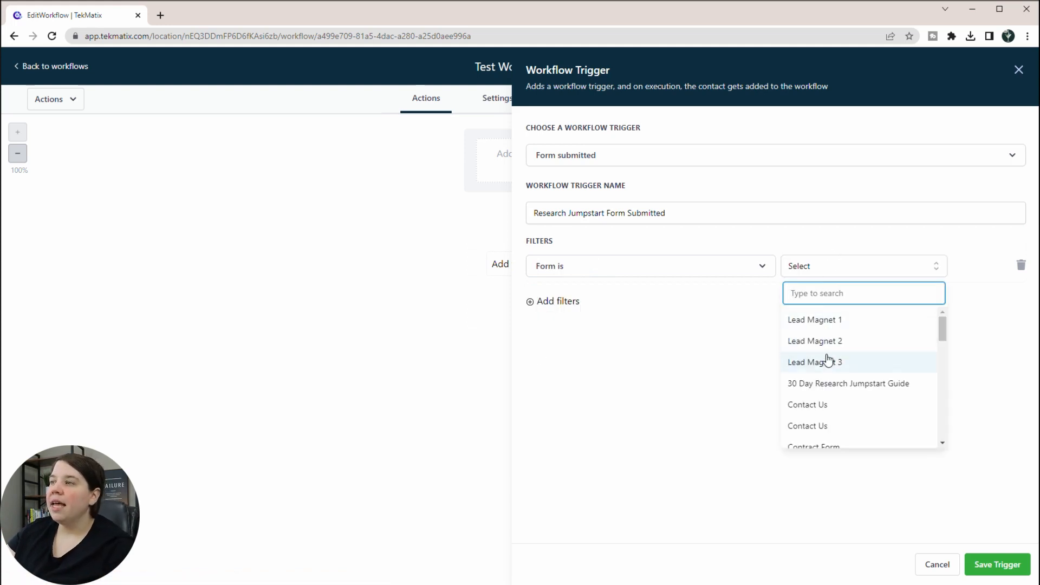
click(801, 383)
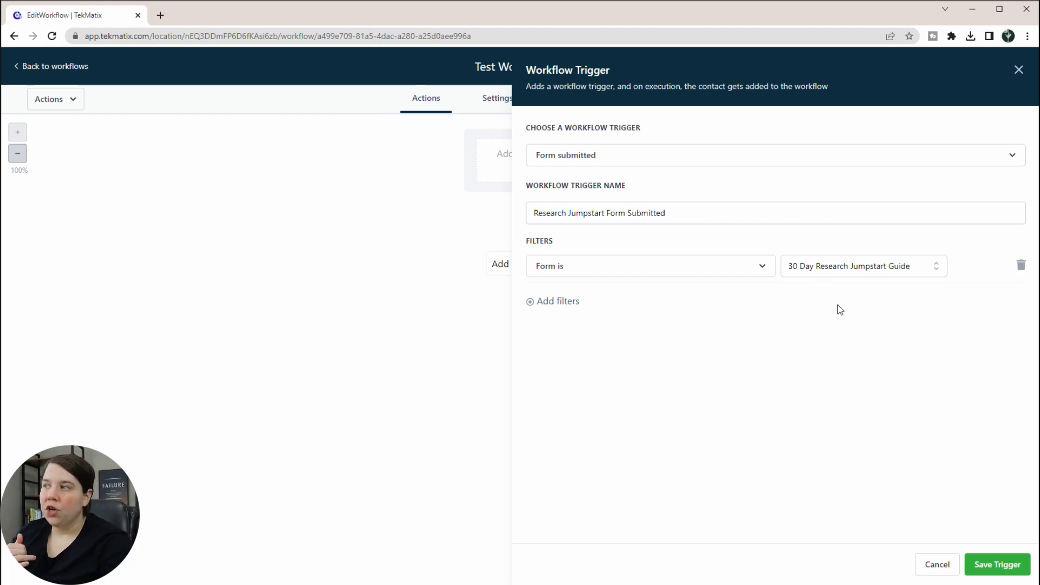
Add a second trigger filter, browse the custom fields it offers, and remove the empty filter.
click(567, 302)
click(596, 313)
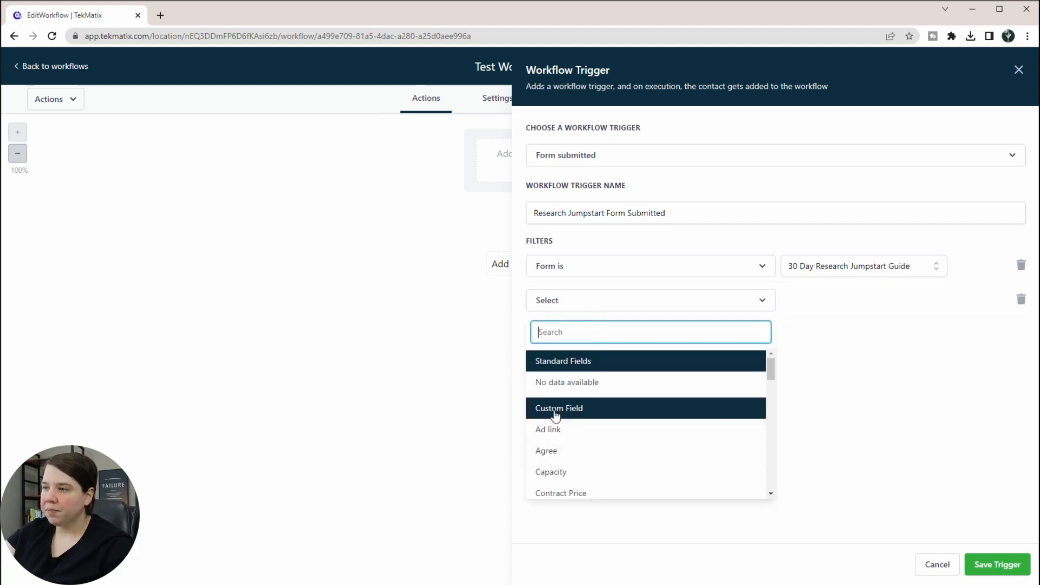
scroll(554, 414, down, 3)
scroll(555, 416, down, 20)
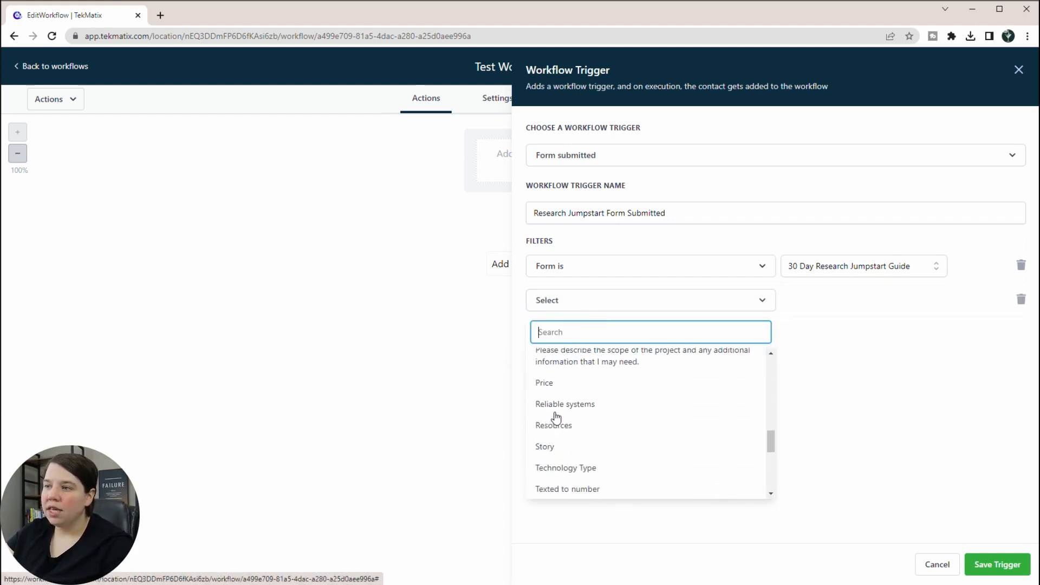
scroll(556, 416, up, 10)
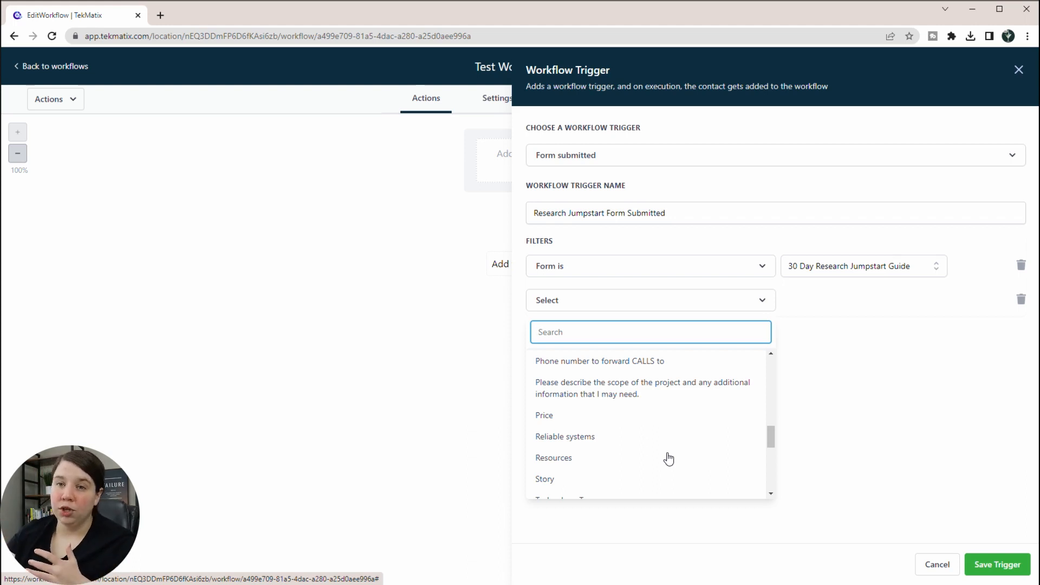
click(830, 413)
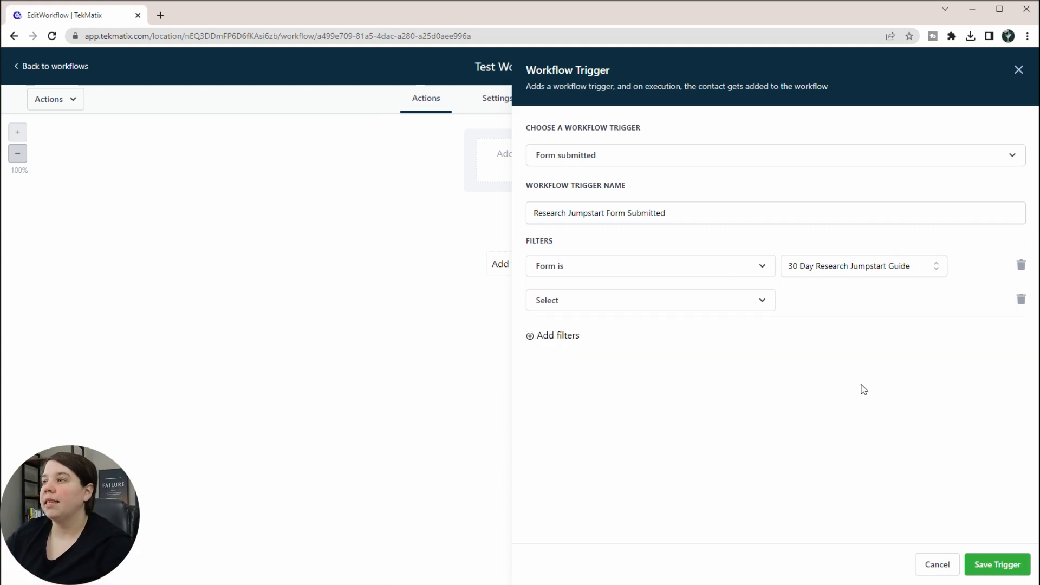
click(1017, 299)
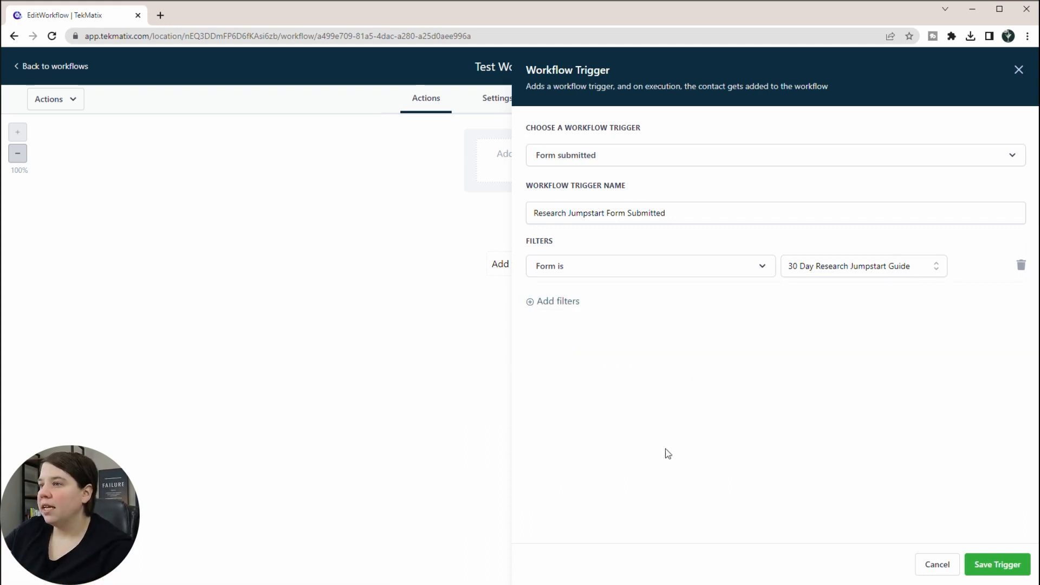
Save the Research Jumpstart Form Submitted trigger to the workflow.
click(1009, 563)
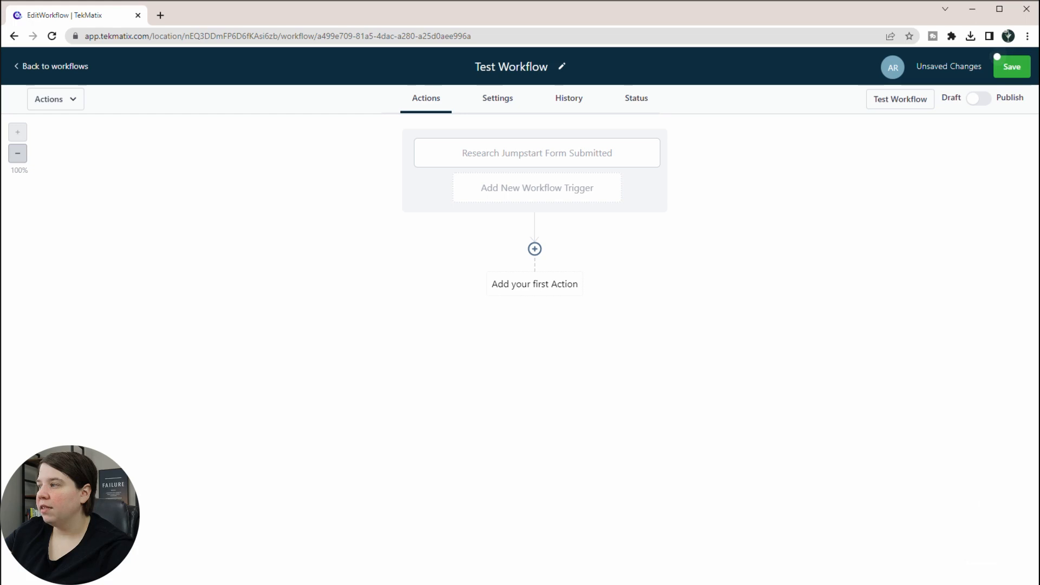
View the triggers available for an additional workflow trigger without adding one.
click(497, 189)
scroll(821, 262, down, 2)
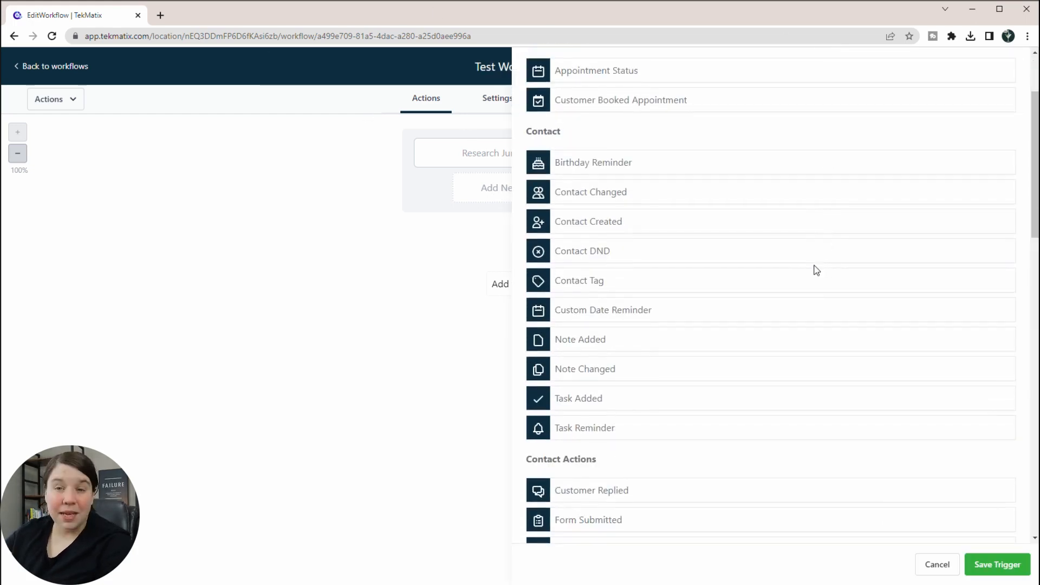
click(937, 564)
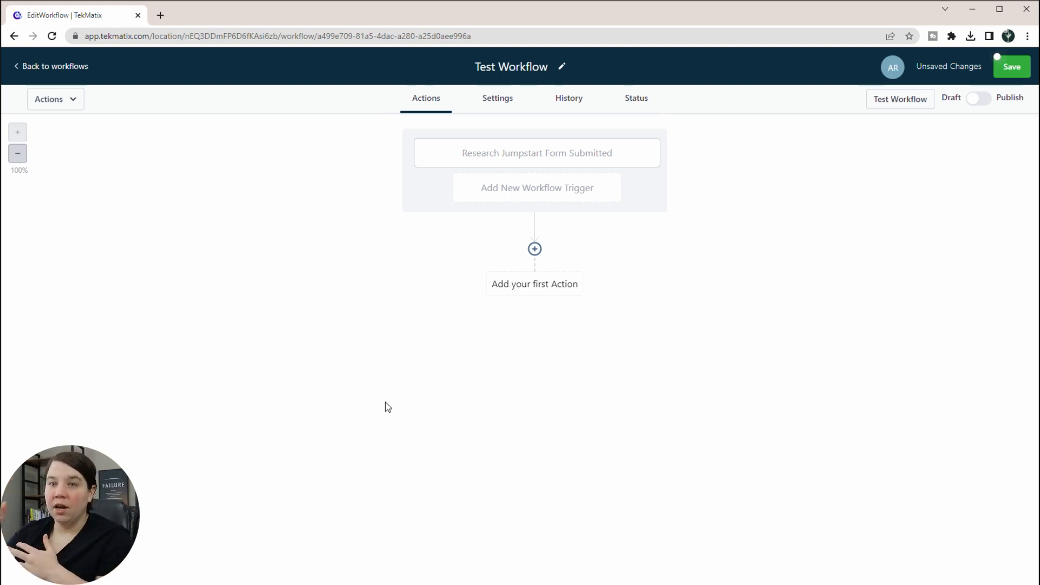
Add an If / Else action named In Another Workflow and name its branch In another workflow.
click(534, 248)
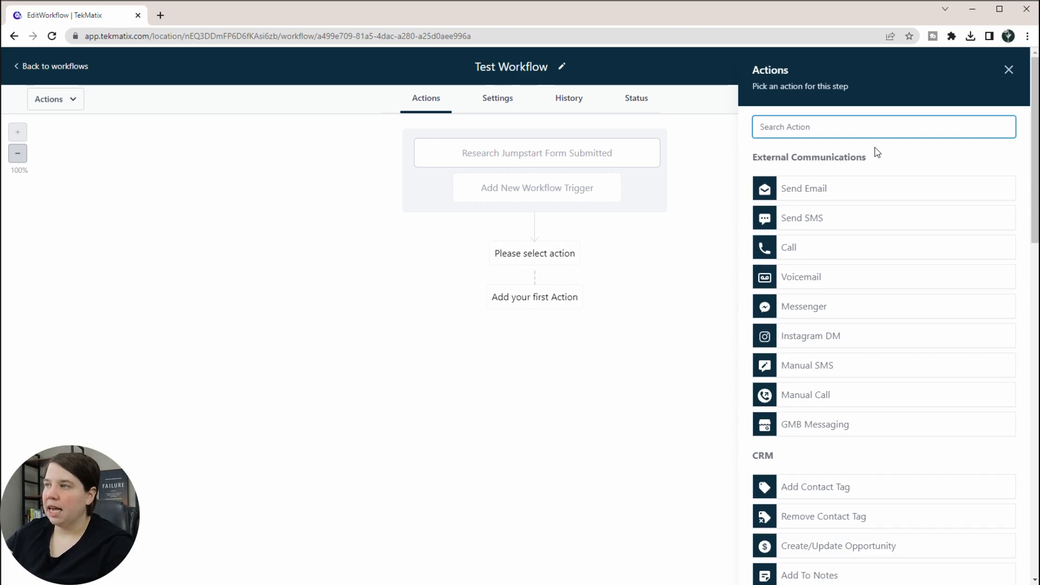
scroll(878, 152, down, 18)
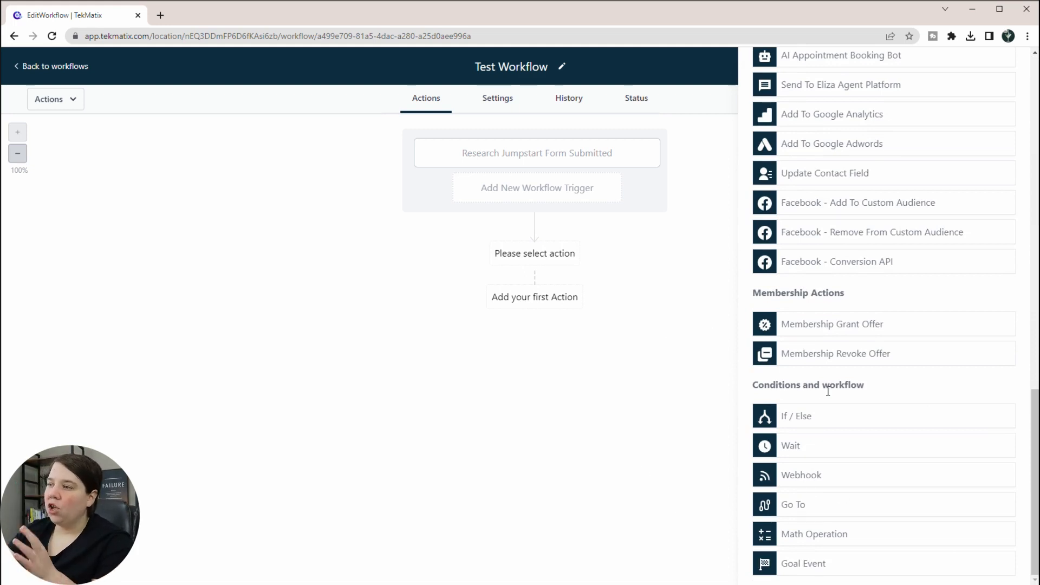
click(815, 421)
drag(574, 155, 493, 156)
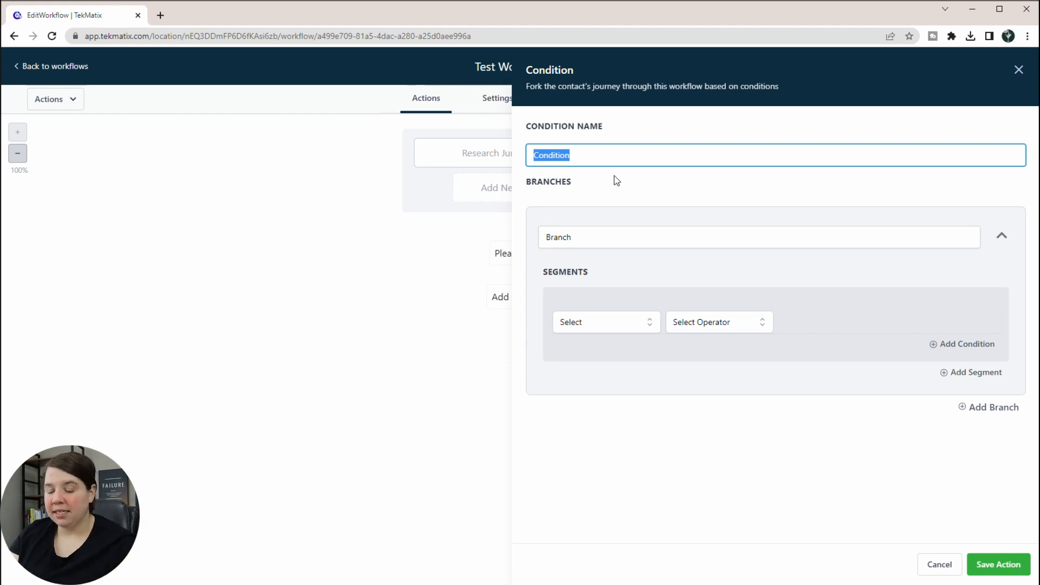
text(In Another )
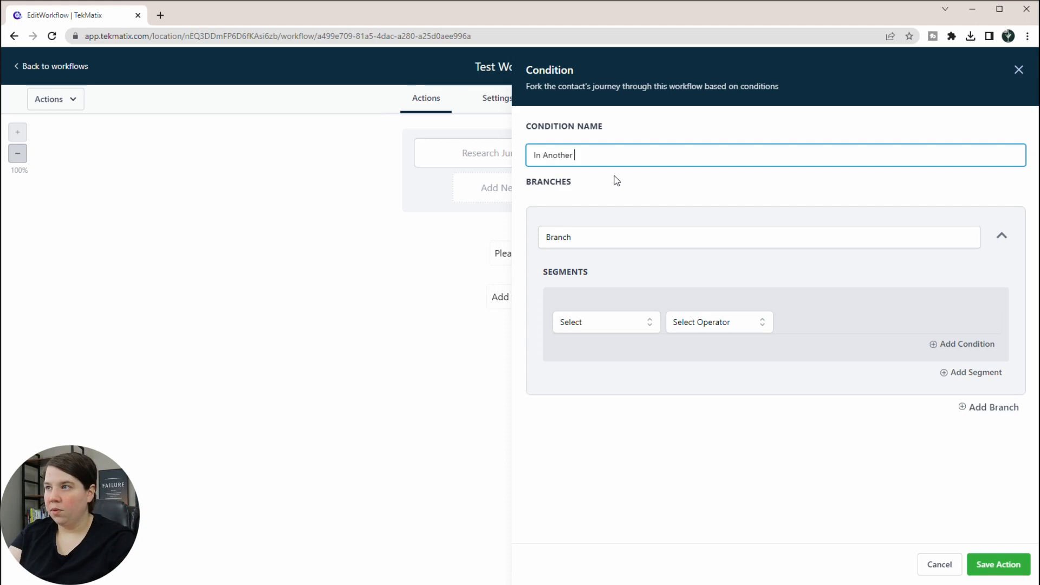
text(Workflow)
click(590, 236)
drag(590, 236, 512, 238)
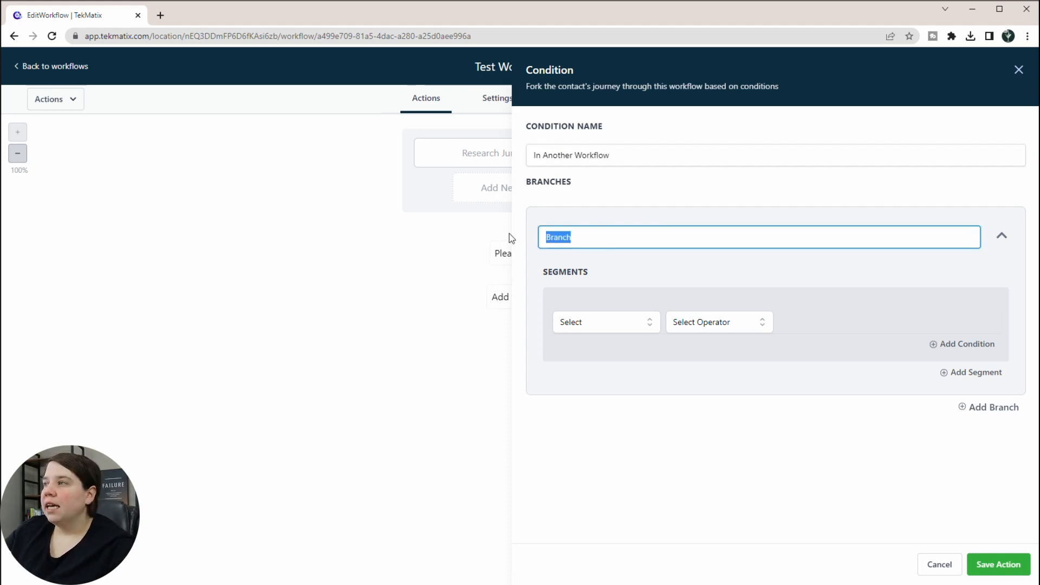
text(In another workflow)
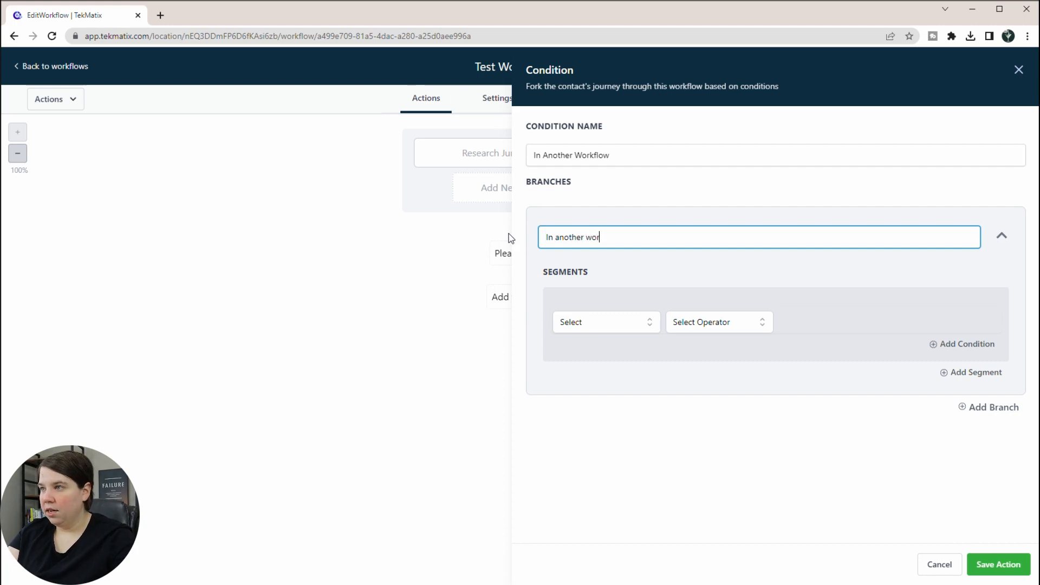
Set the branch's segment condition to Workflow Contact, Is active in, Any Other Workflow.
click(645, 324)
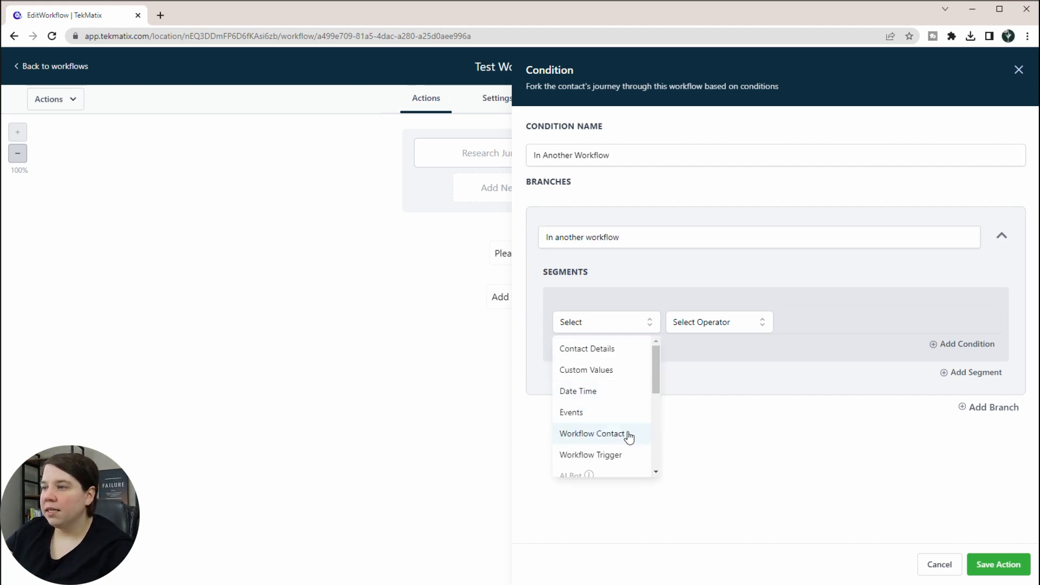
scroll(626, 436, down, 2)
scroll(590, 433, up, 3)
click(592, 436)
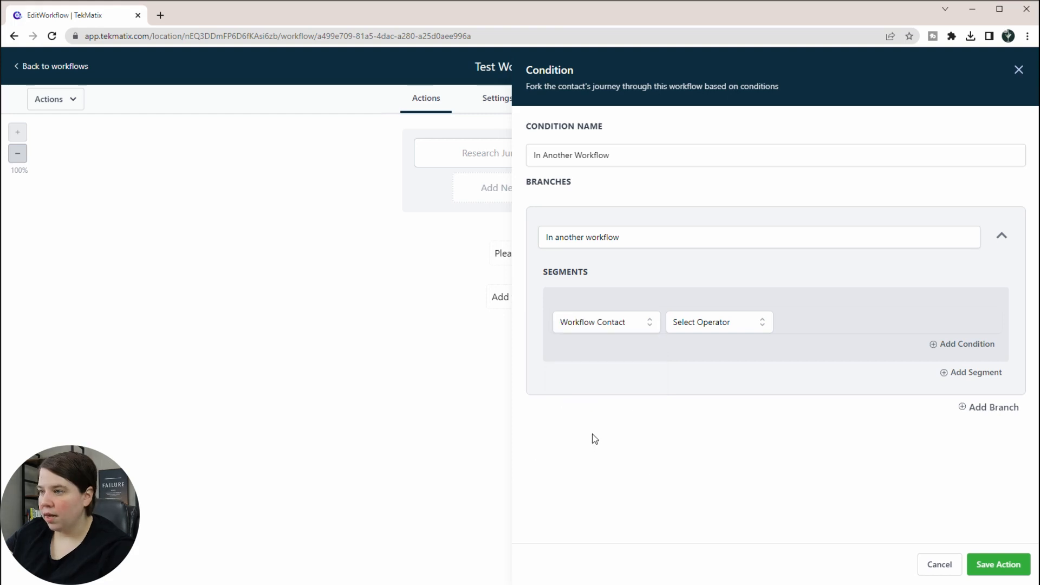
click(745, 323)
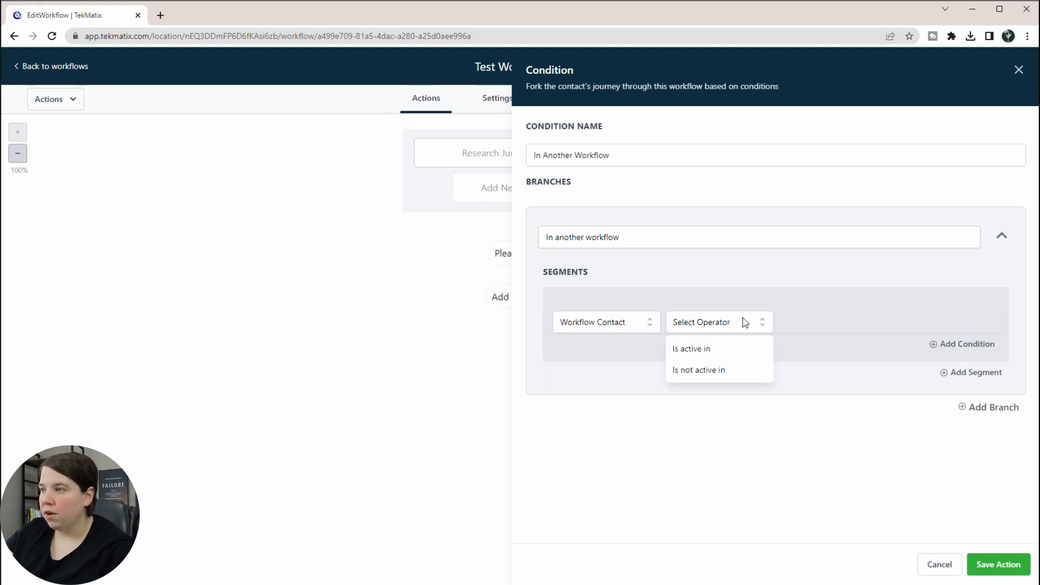
click(681, 350)
click(869, 320)
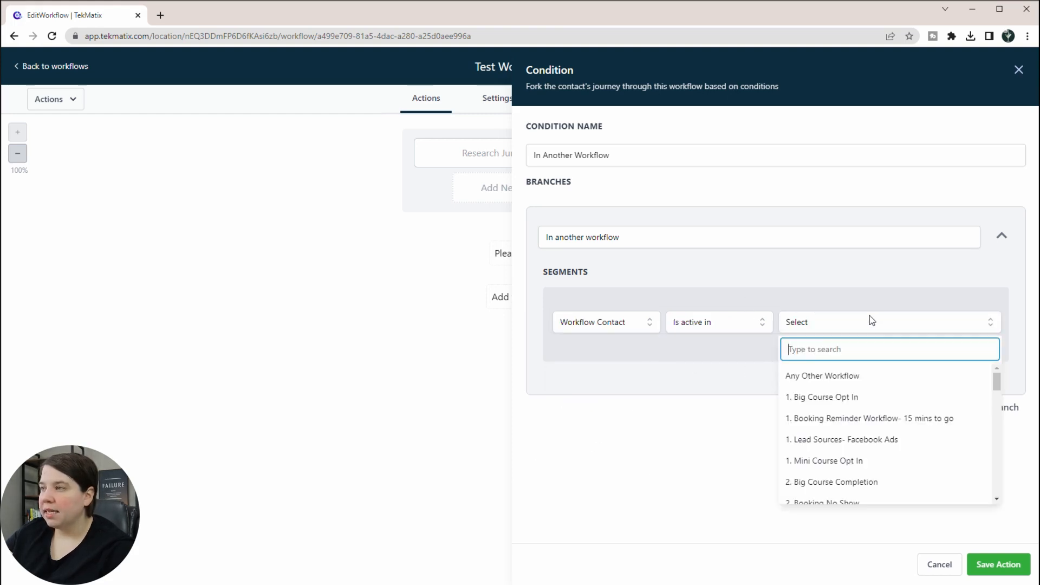
click(794, 379)
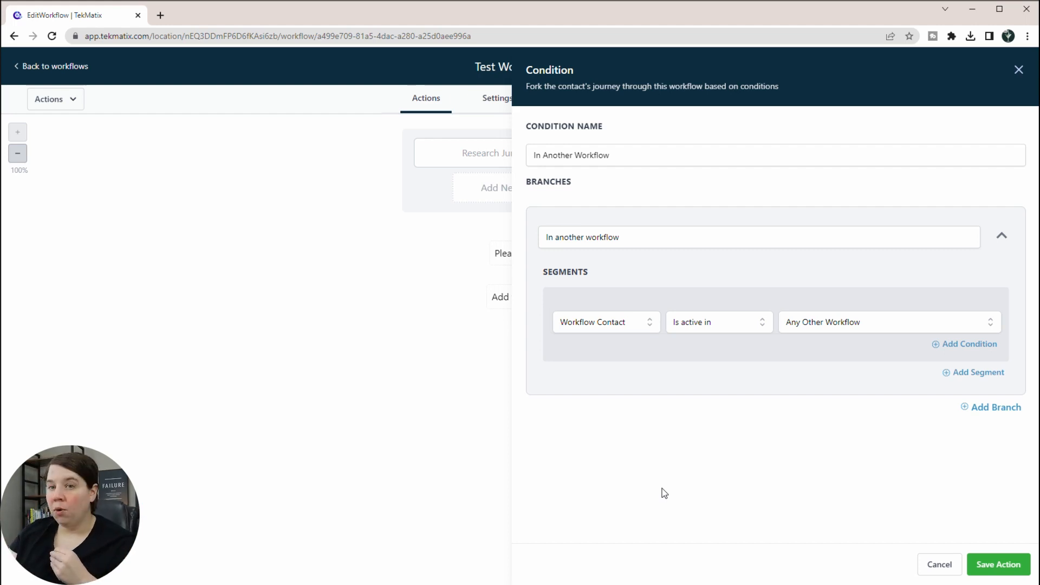
Change the condition's target workflow to Scientific Research Paper Checklist Workflow and save the condition action.
click(915, 324)
scroll(829, 400, down, 5)
scroll(830, 408, up, 3)
scroll(834, 431, down, 10)
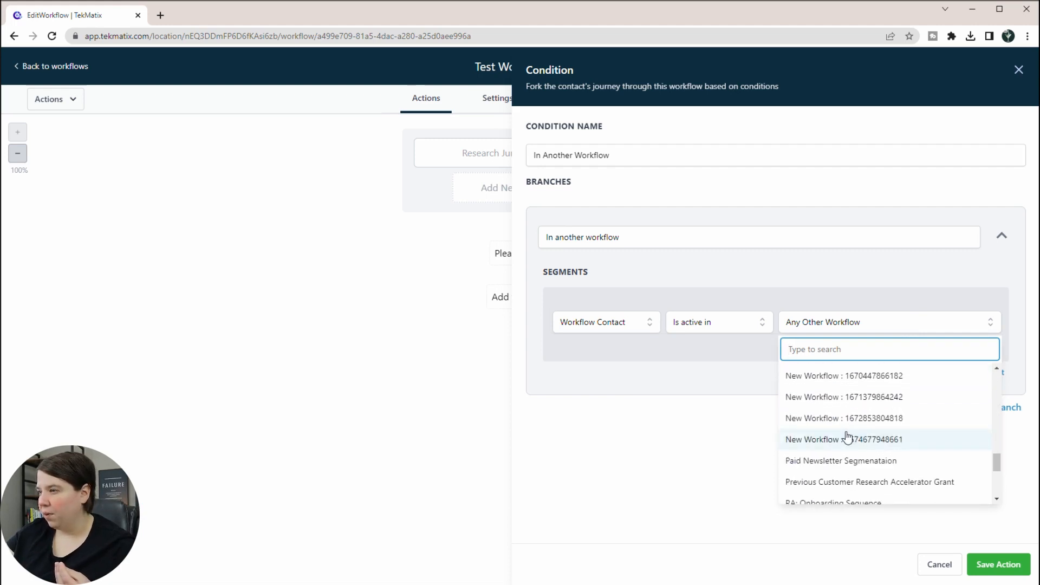
click(837, 389)
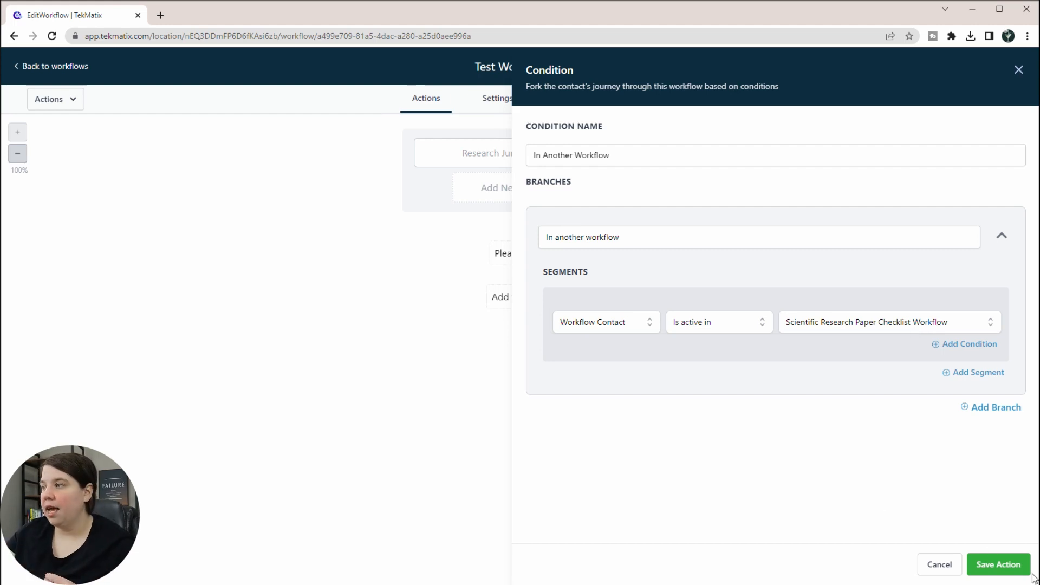
click(1011, 570)
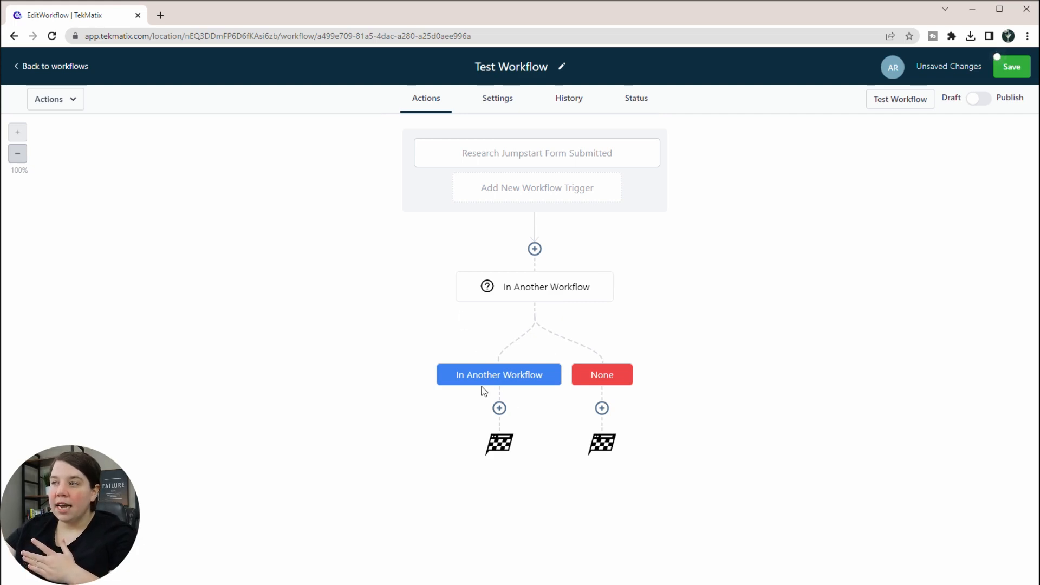
Add a Send Email action under the In Another Workflow branch using the template Email 1: 30 Day Research Jumpstart Guide.
click(499, 408)
click(807, 194)
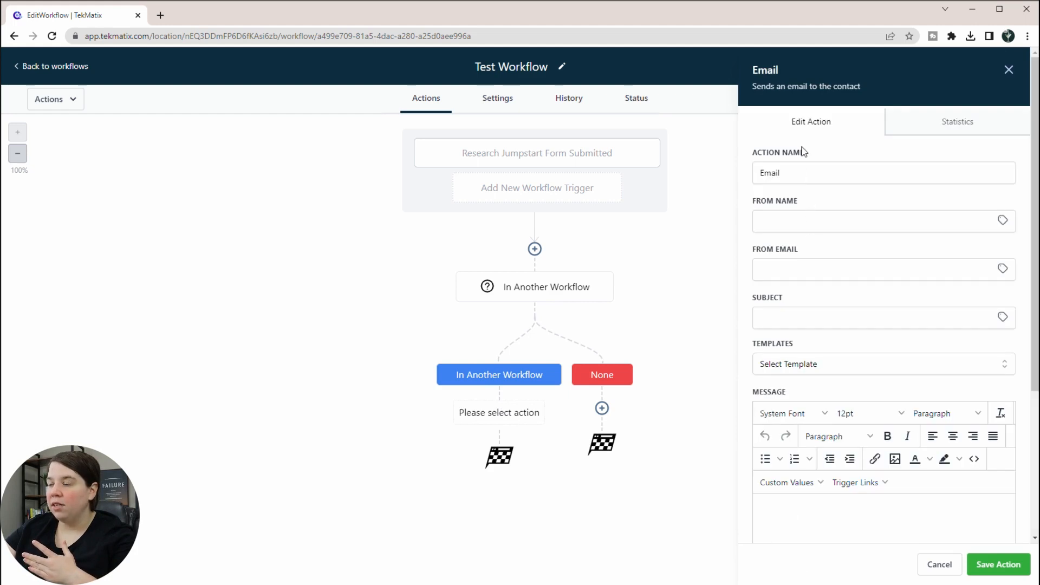
click(821, 364)
scroll(816, 473, down, 3)
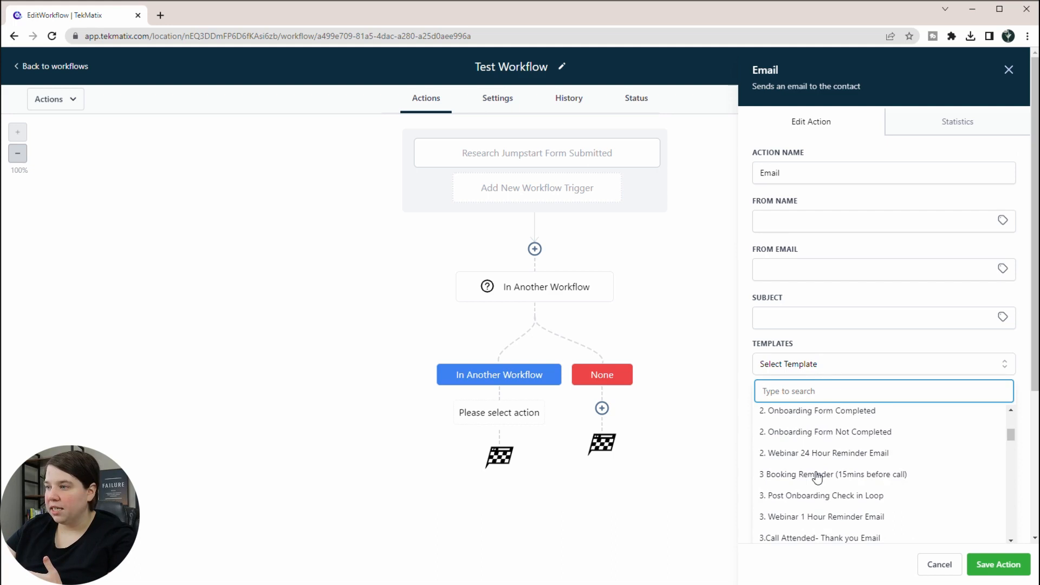
scroll(817, 477, up, 3)
scroll(817, 476, down, 6)
scroll(817, 477, down, 10)
scroll(817, 477, up, 8)
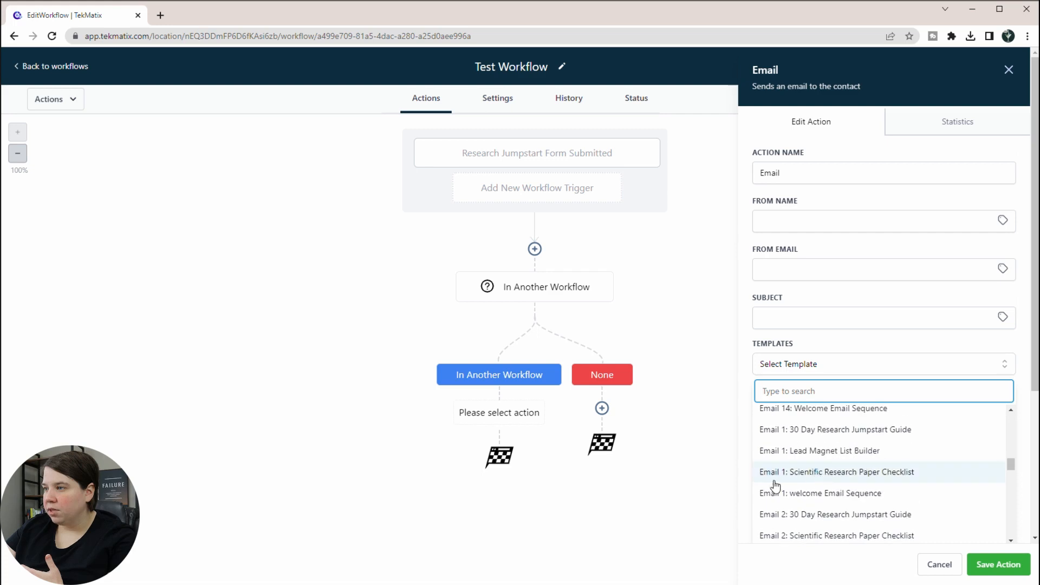
click(840, 429)
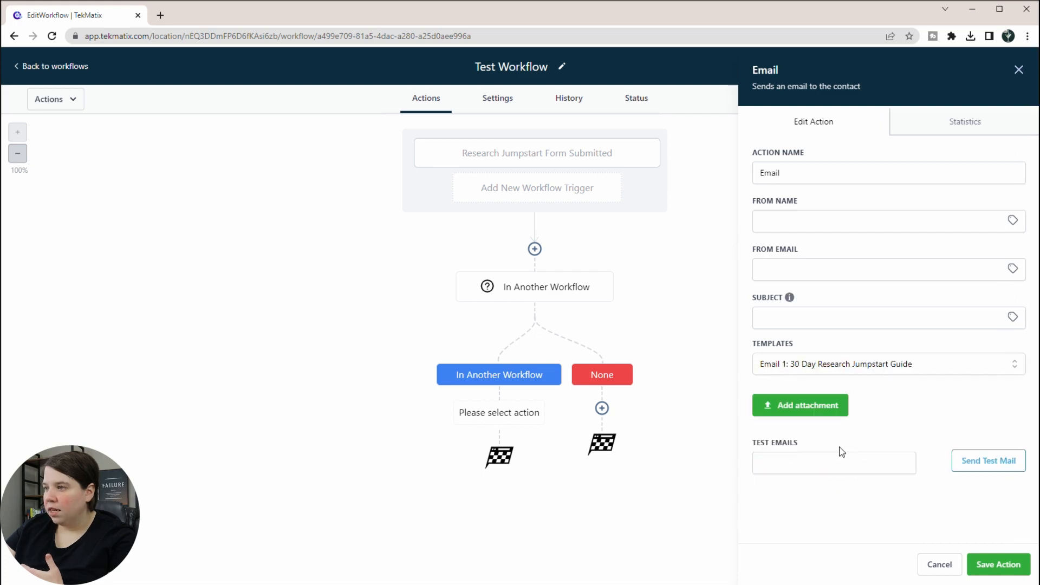
Fill in the email's From Name with the sender's first name and Science Grad School Coach, and enter the sender's email address.
click(795, 226)
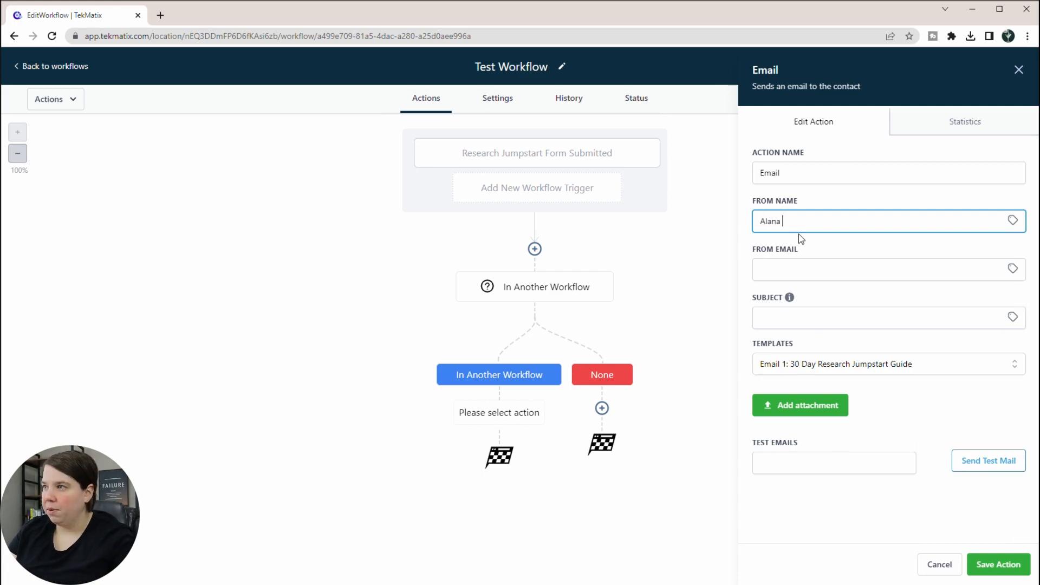
text(Alana (Science Grad )
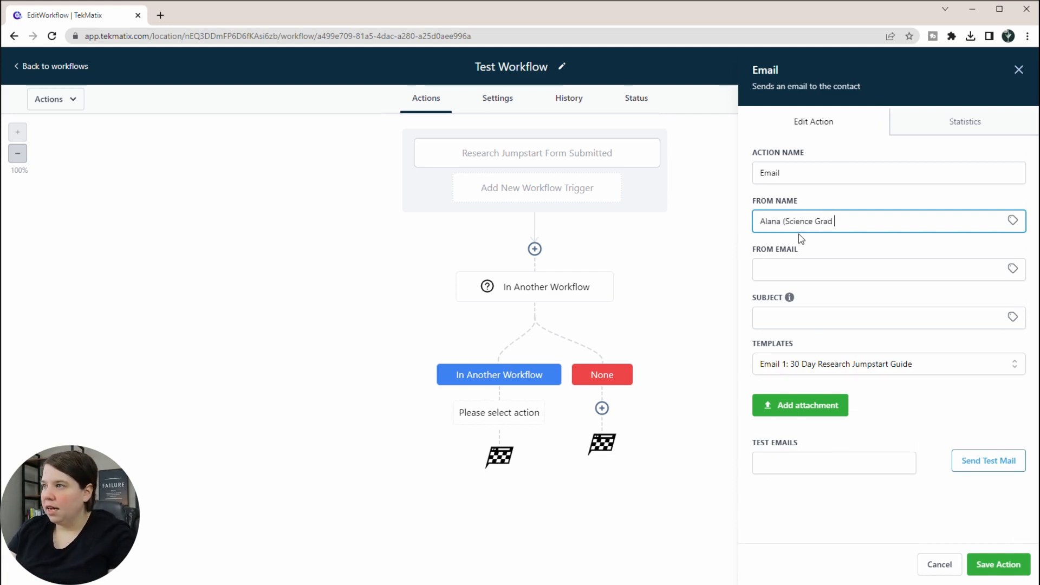
text(School Coach0)
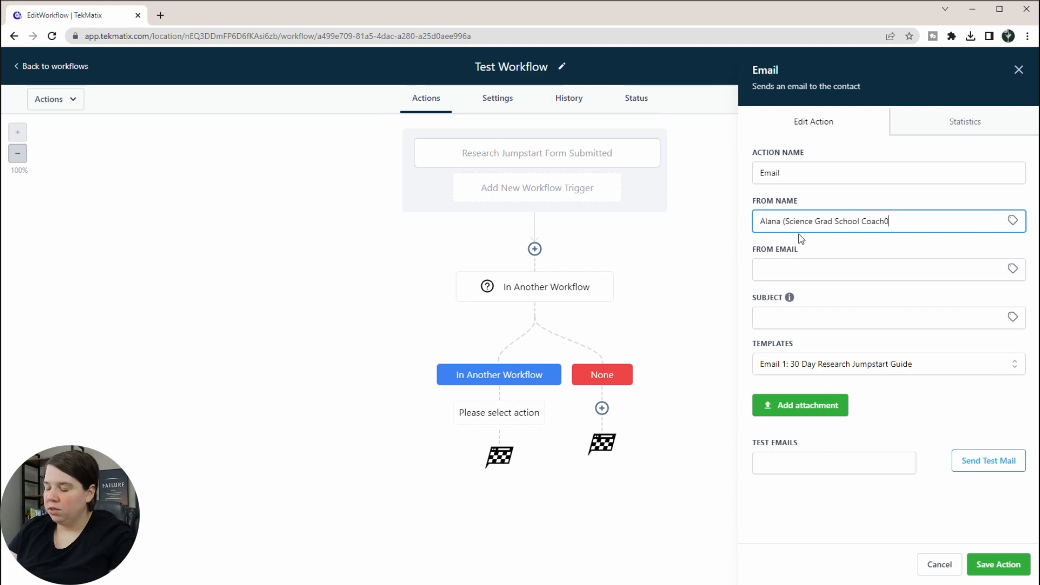
click(790, 271)
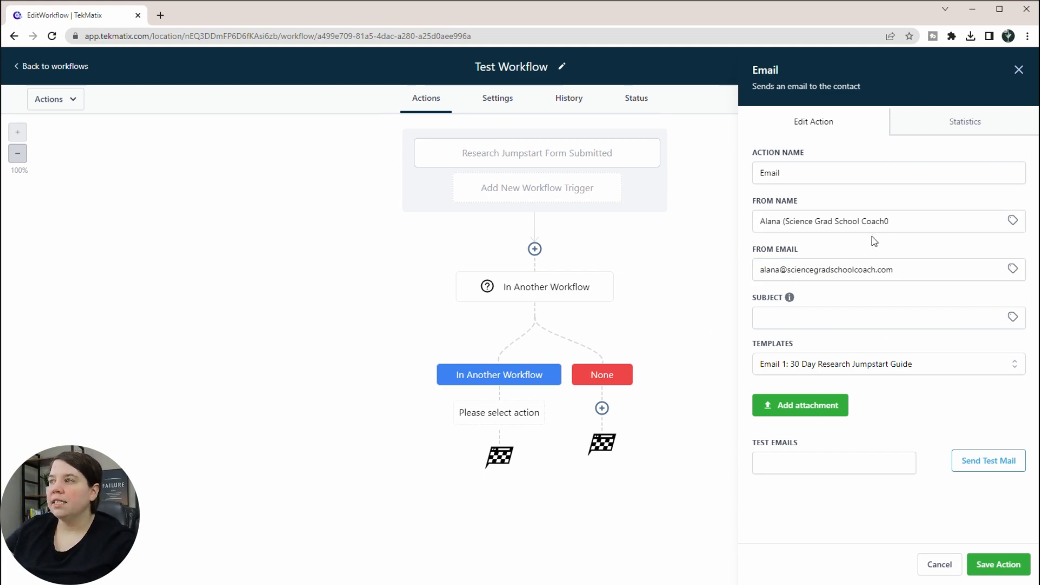
Set the email's subject to Your Research Jumpstart Guide, name the action Lead Magnet Delivery, and save it.
click(791, 326)
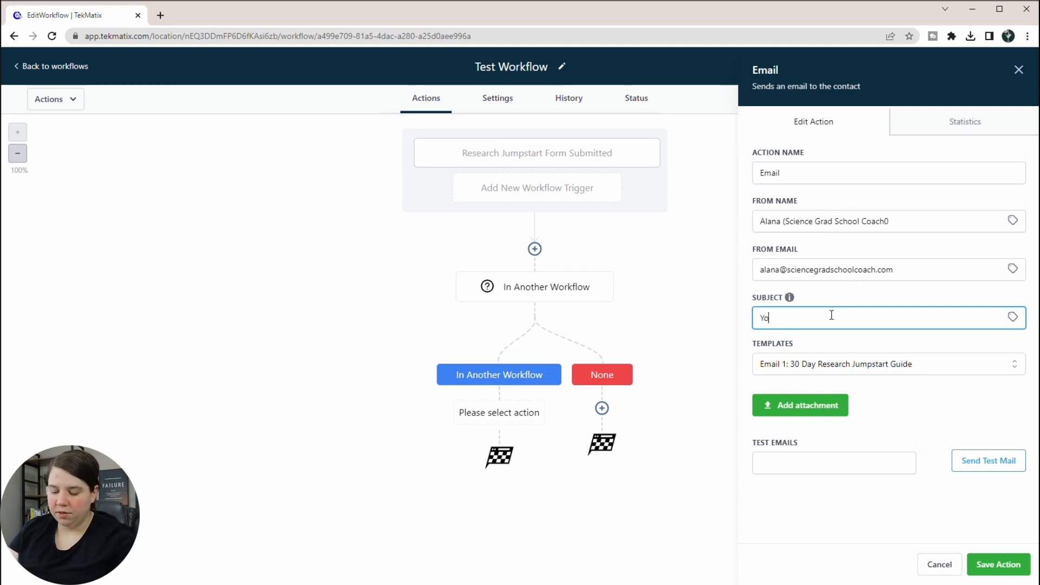
text(Your Research Jumpstart Guide)
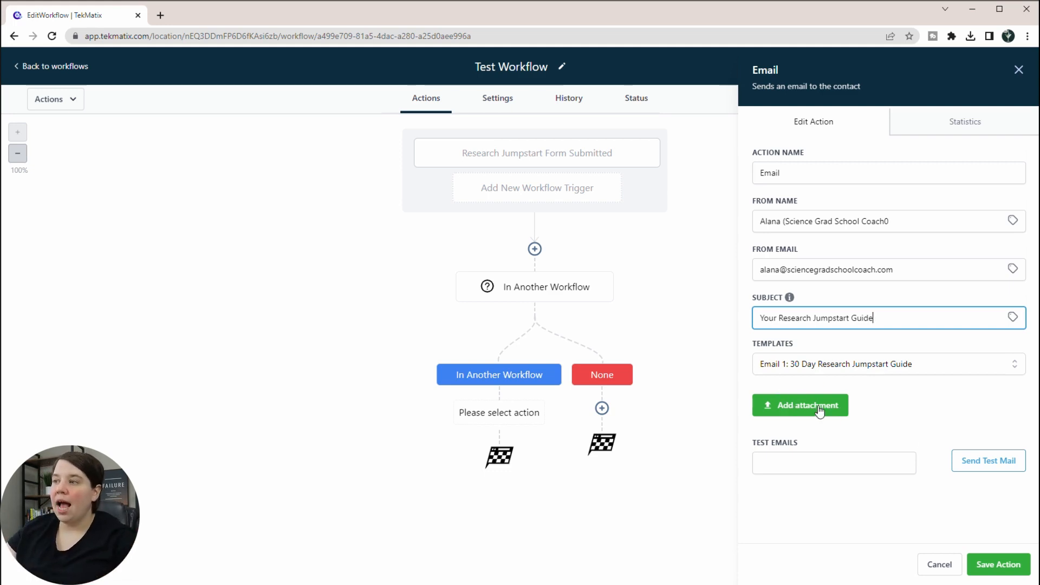
click(805, 169)
double_click(776, 167)
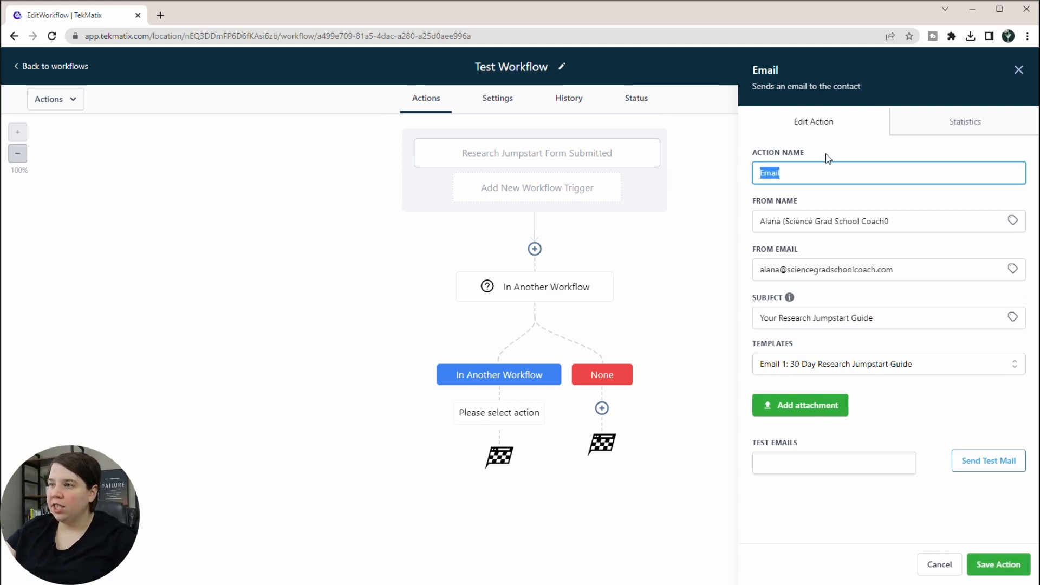
text(Lean )
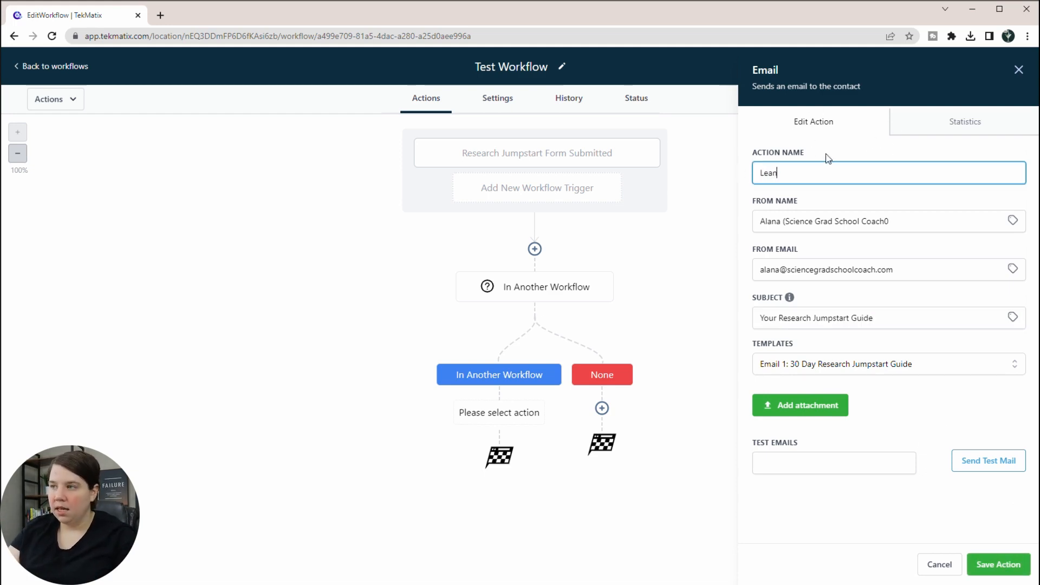
text(Magnet Delivery)
click(998, 564)
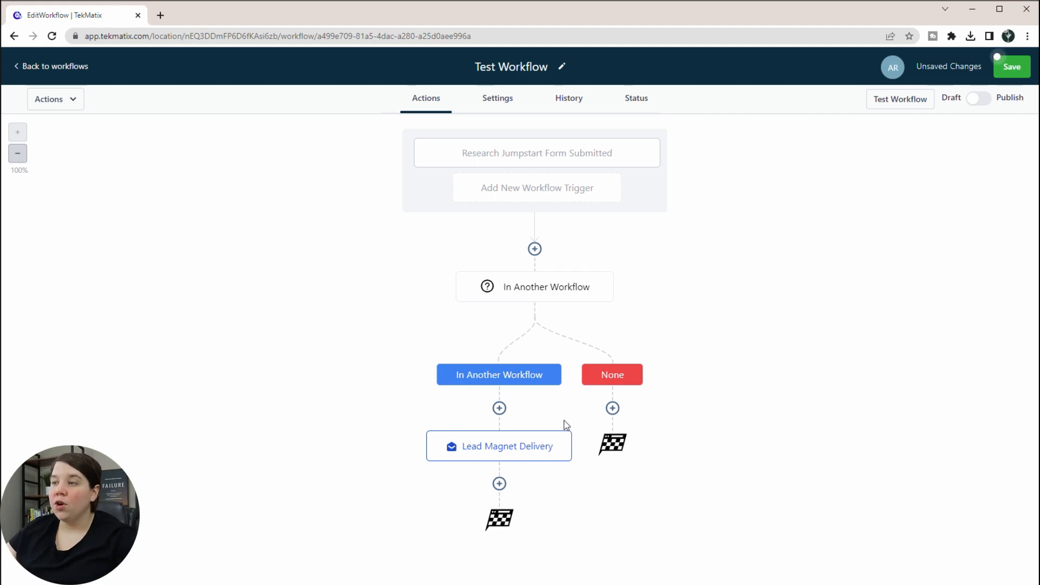
Move the Lead Magnet Delivery email directly above the In Another Workflow condition.
click(570, 437)
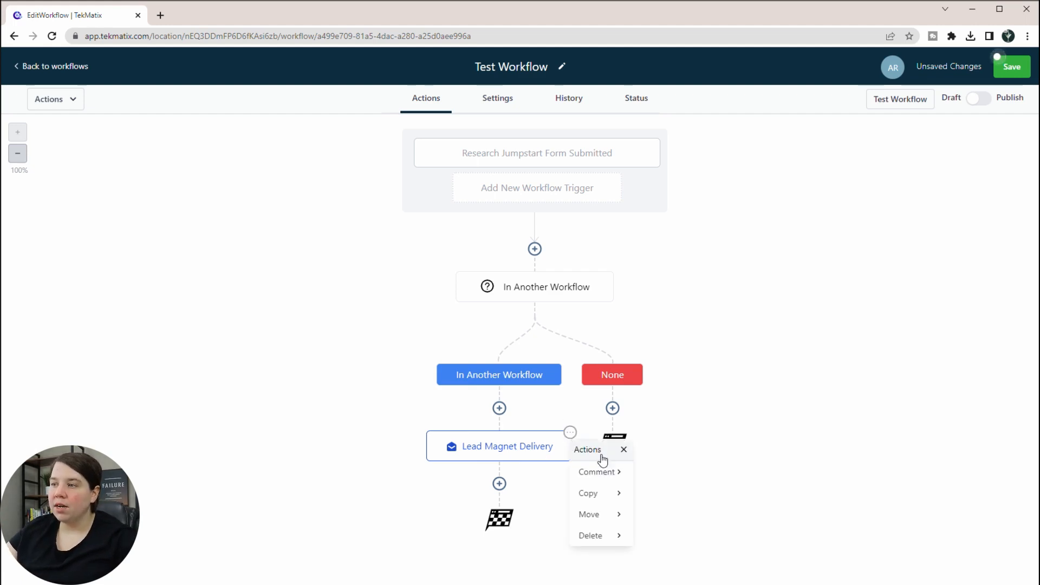
click(602, 516)
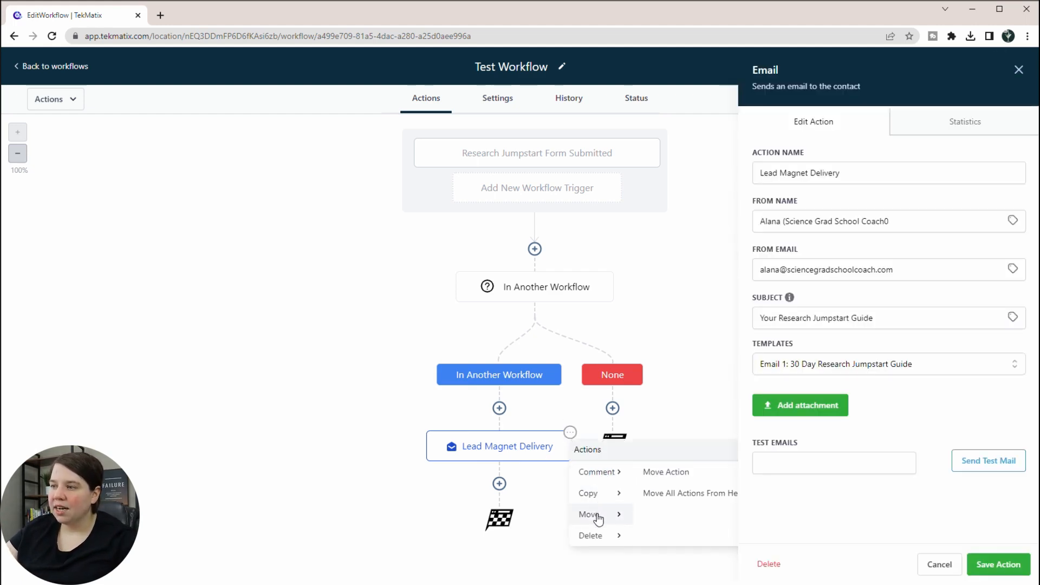
click(1021, 68)
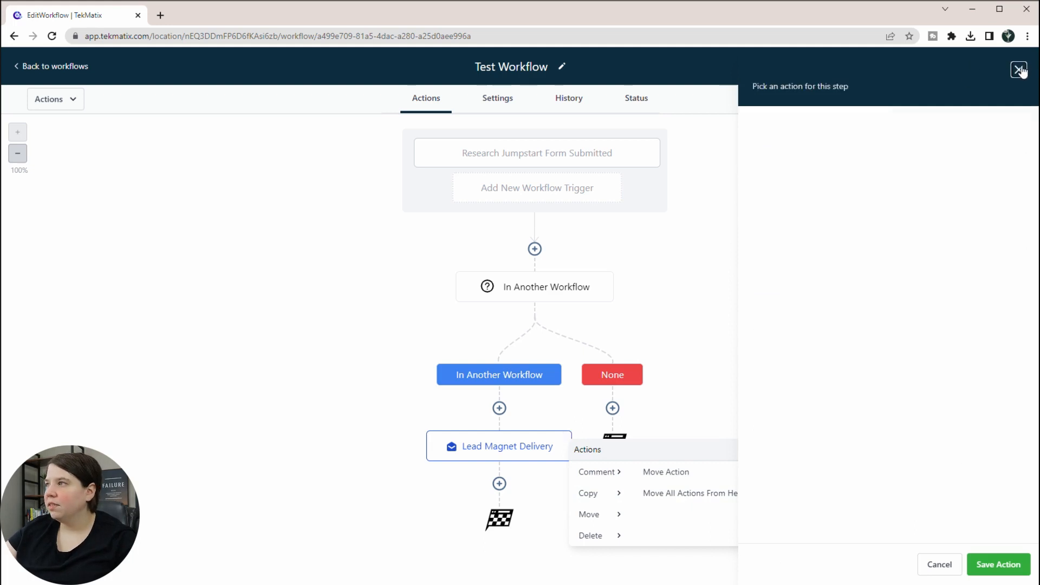
click(664, 474)
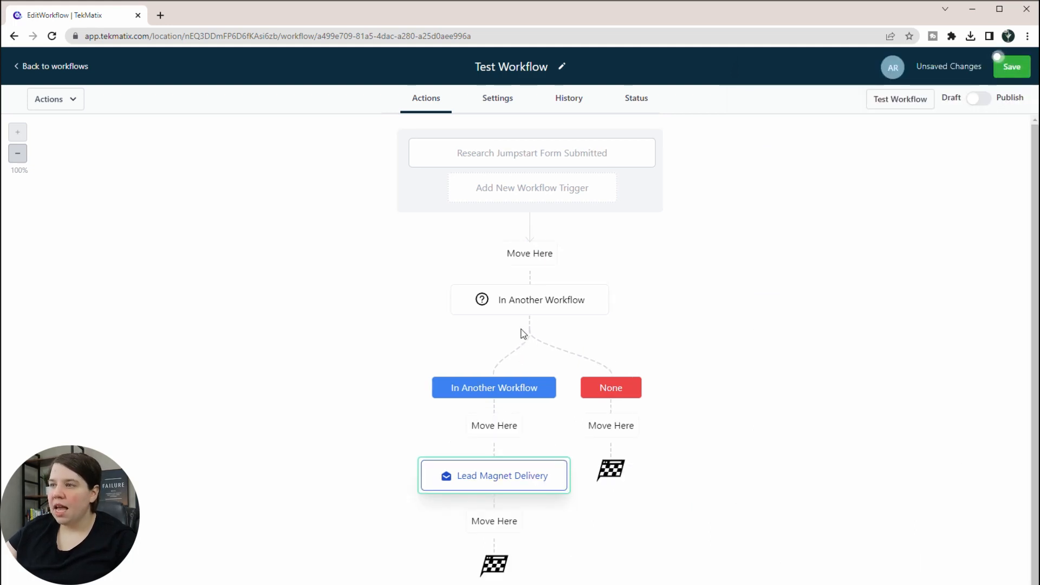
click(530, 253)
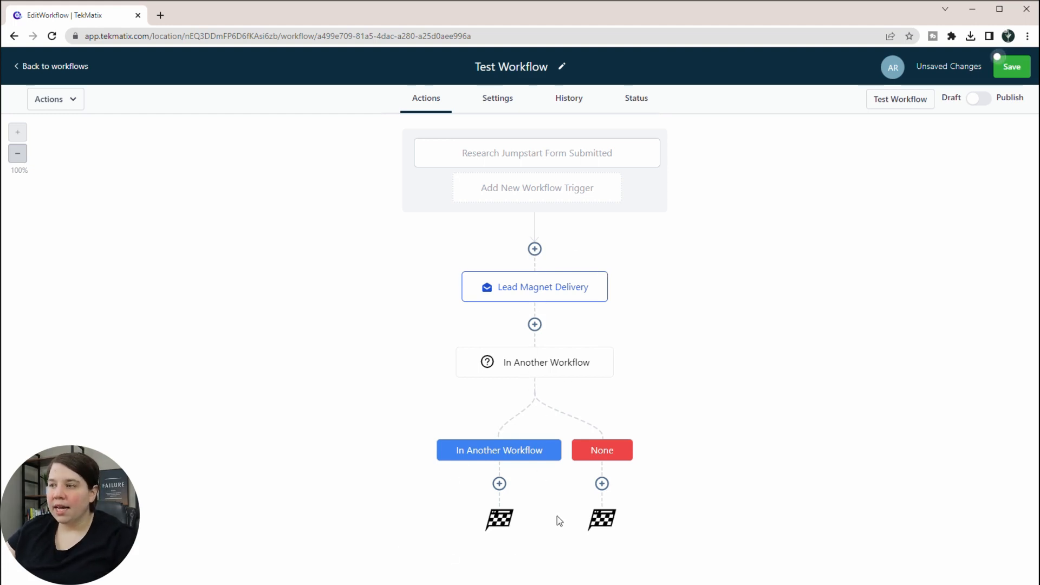
Add a Wait action named Wait 1 day under the None branch with a 1-day time delay and no advance window.
click(601, 484)
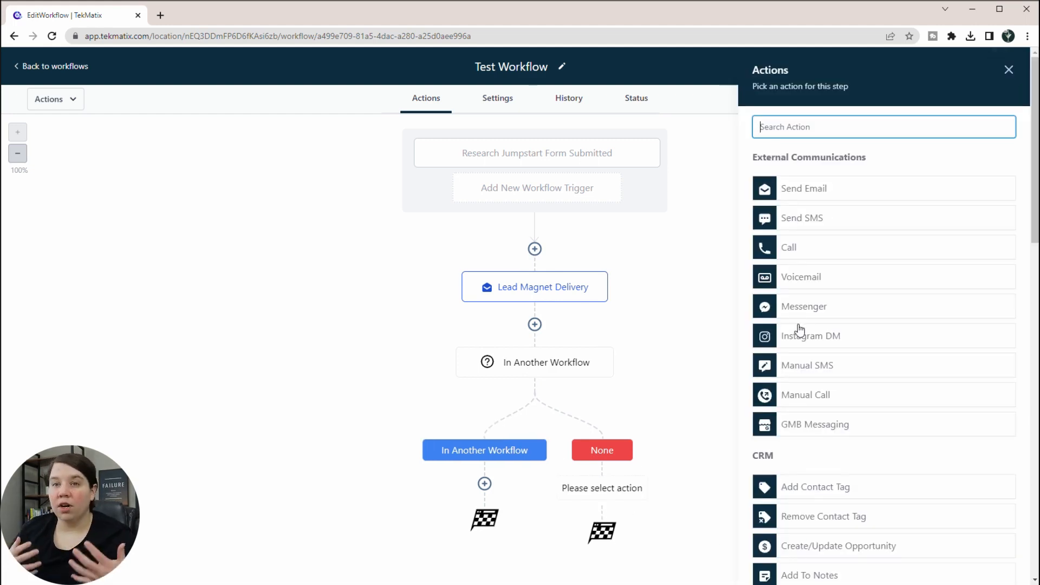
scroll(801, 330, down, 15)
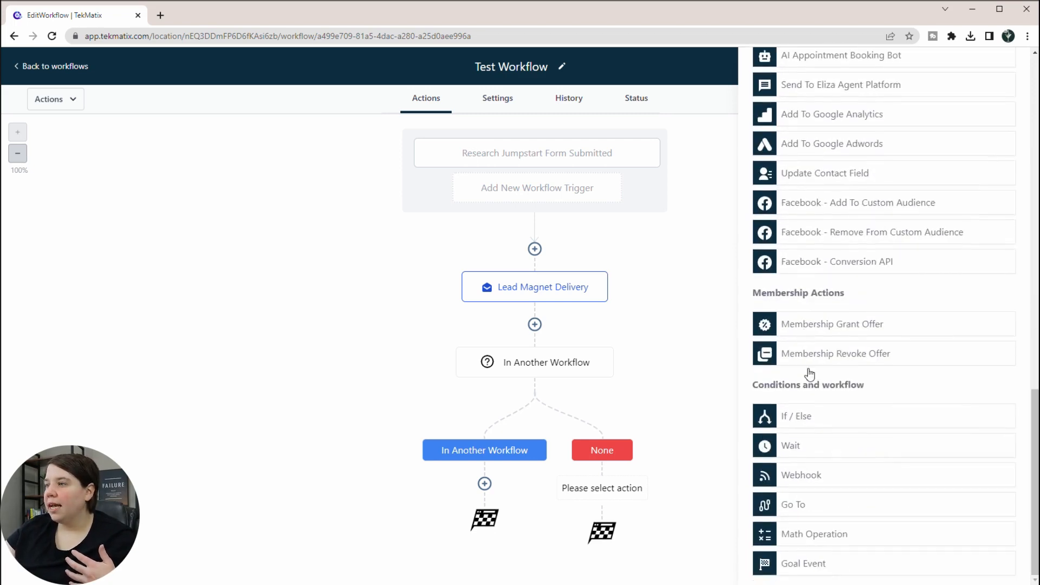
click(801, 444)
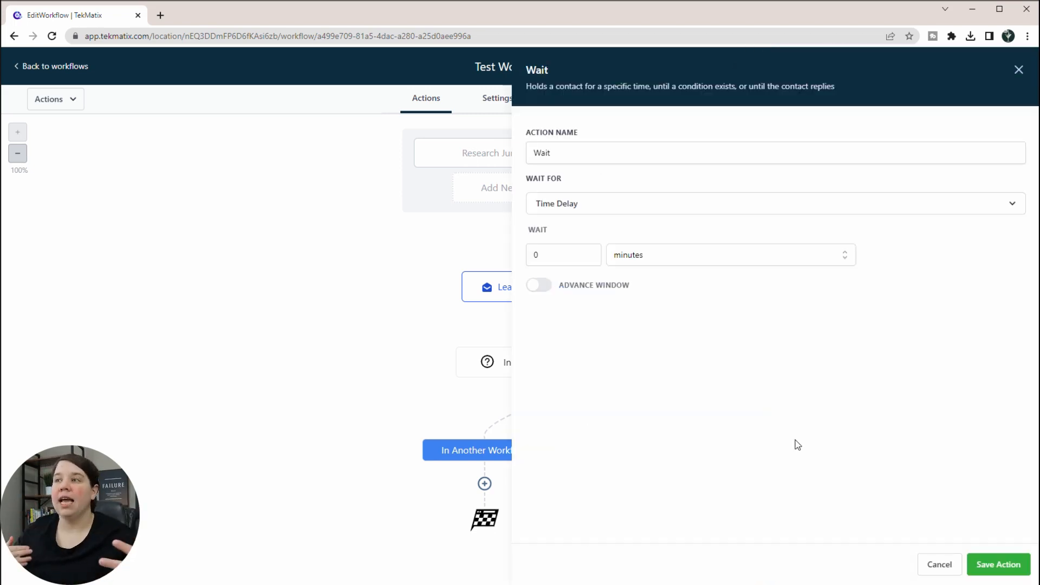
click(571, 156)
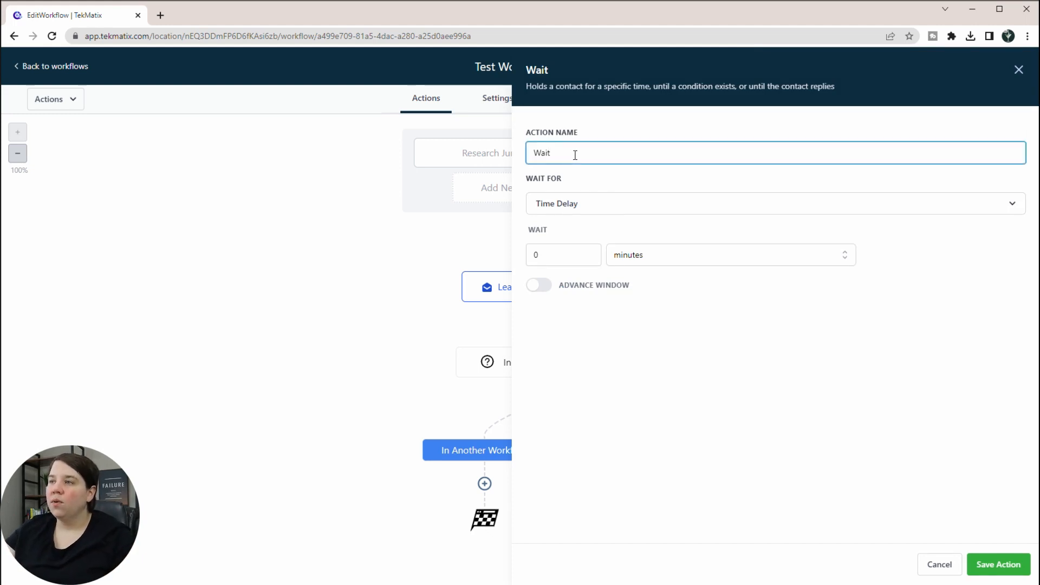
key(Tab)
click(707, 256)
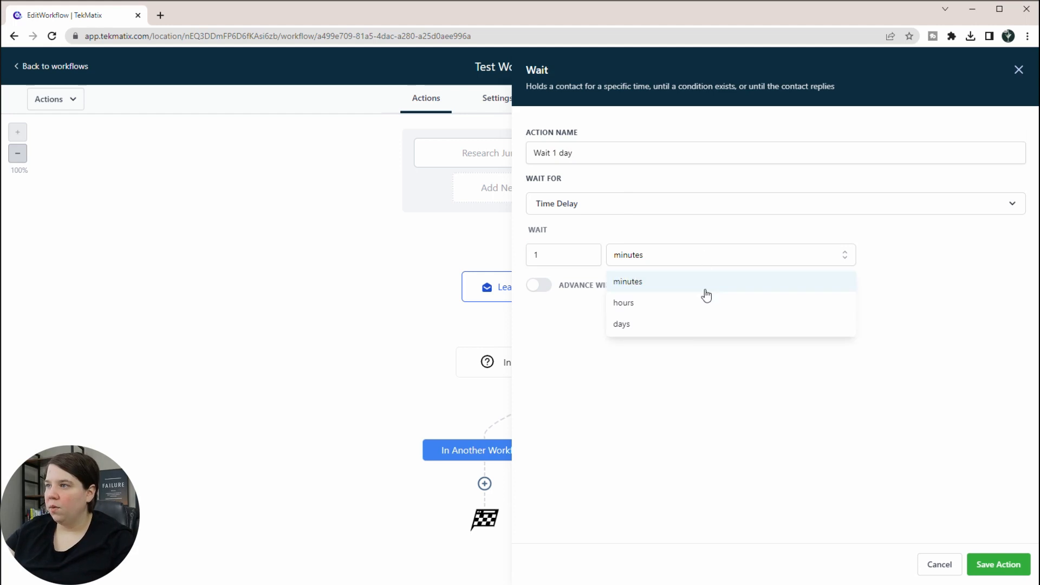
click(688, 332)
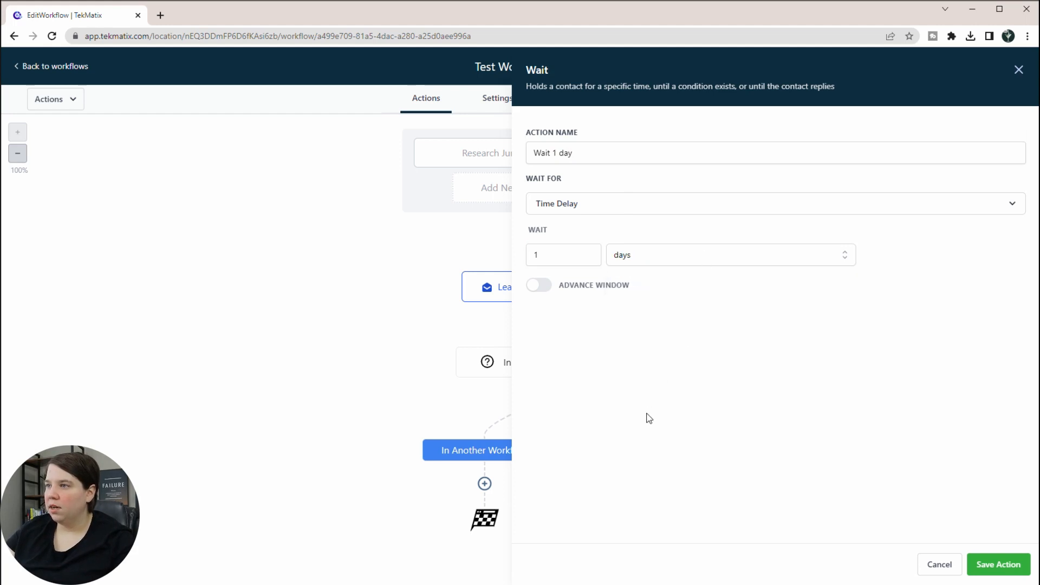
click(539, 286)
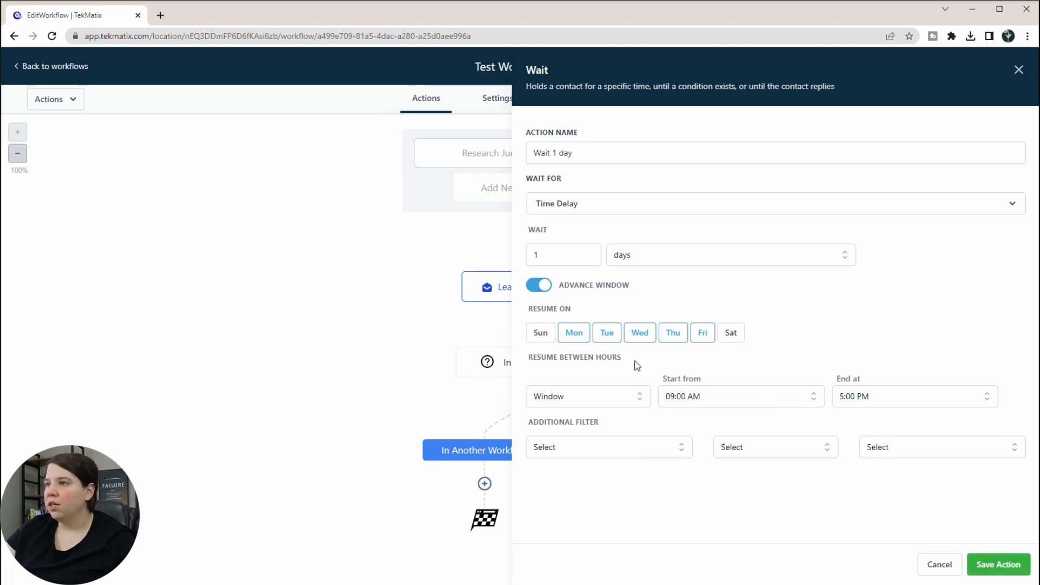
click(540, 283)
click(1013, 563)
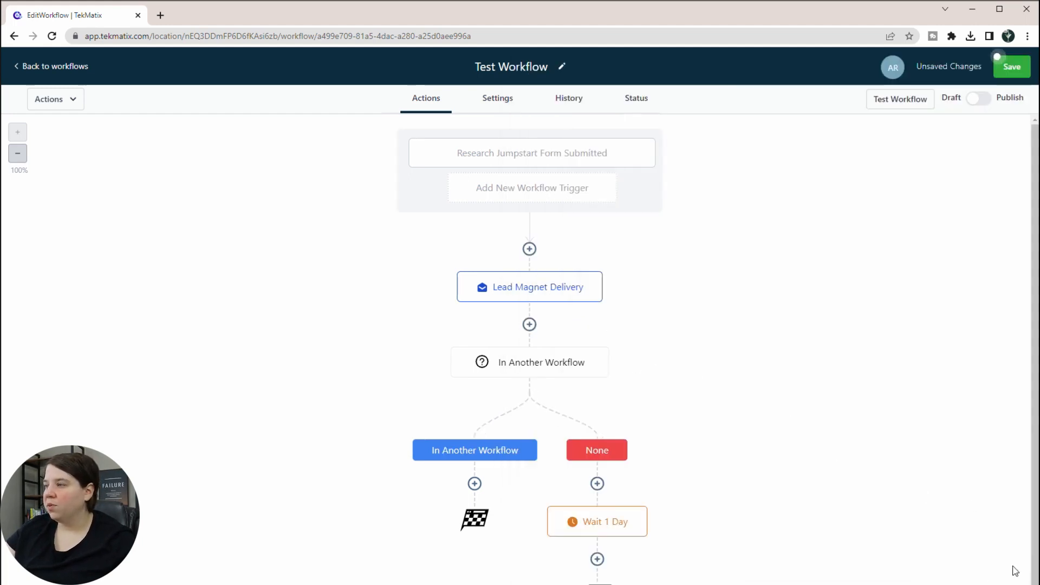
Add a Send Email action named Email 2 Sent after the 1-day wait, using a 30 Day Research Jumpstart Guide template and the sender's name.
scroll(601, 520, down, 1)
click(597, 507)
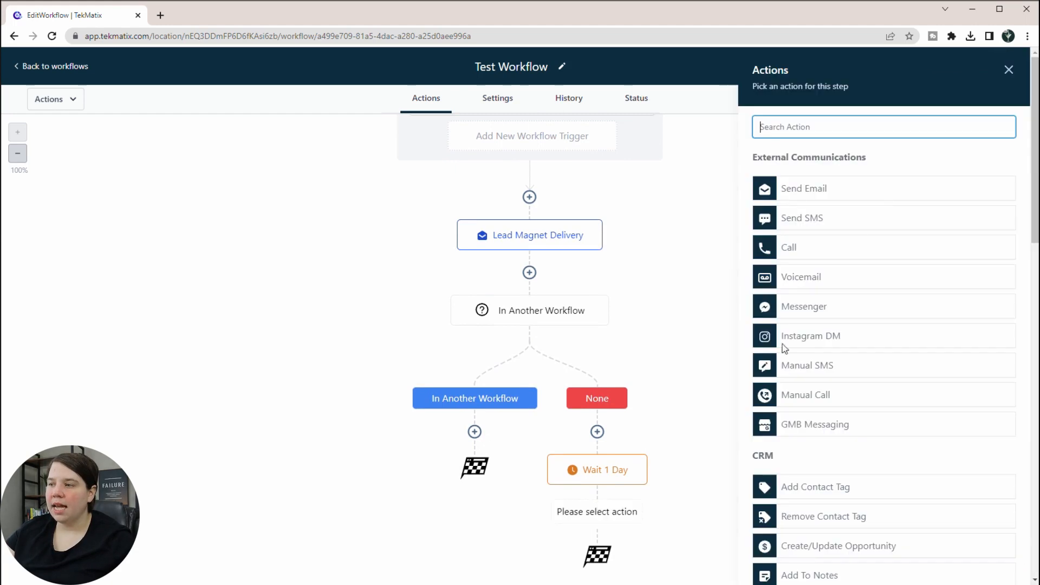
click(846, 187)
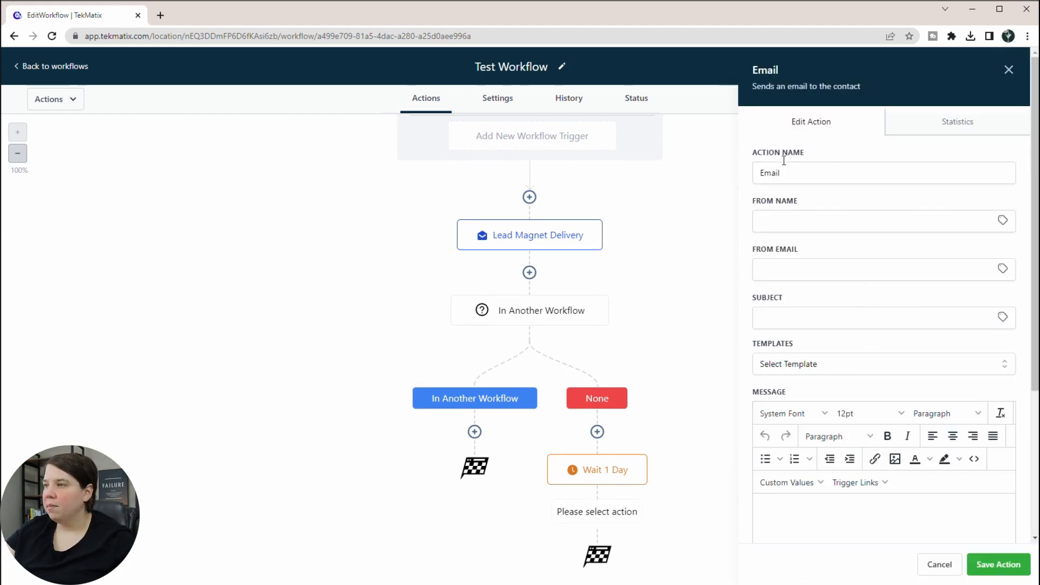
scroll(799, 271, down, 1)
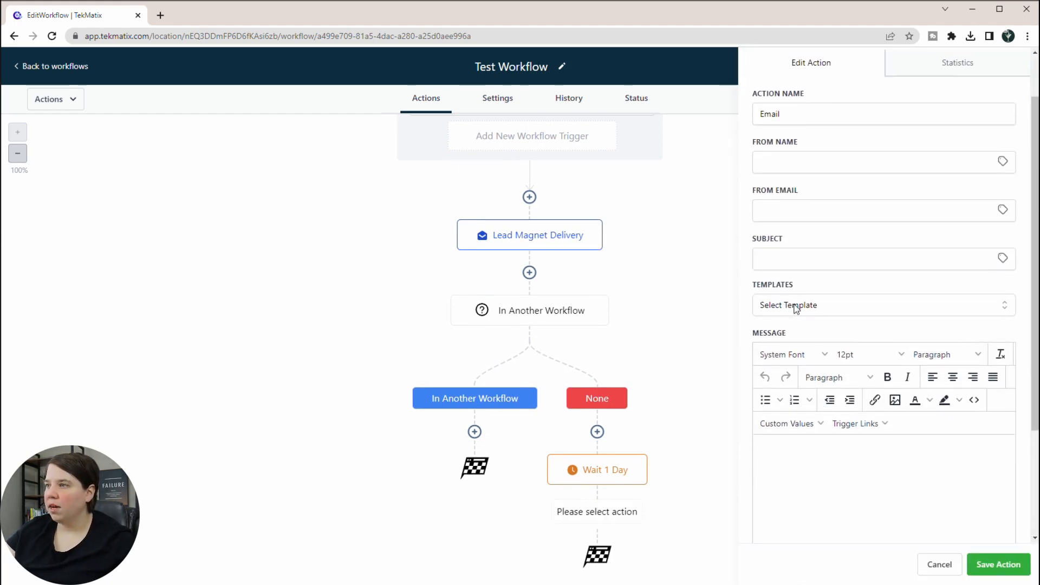
click(796, 306)
scroll(819, 401, down, 10)
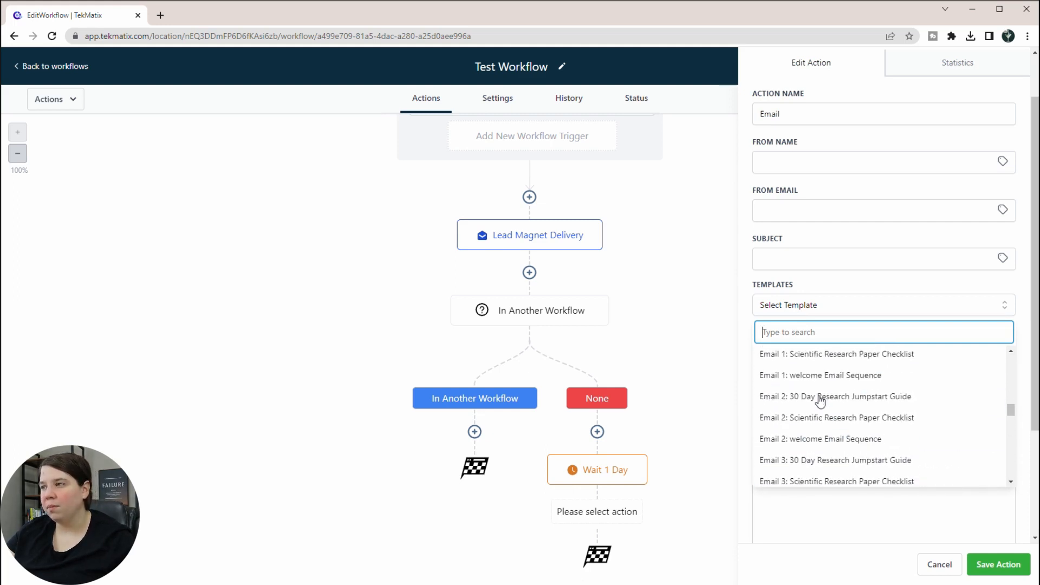
click(818, 460)
click(813, 222)
text(Alana)
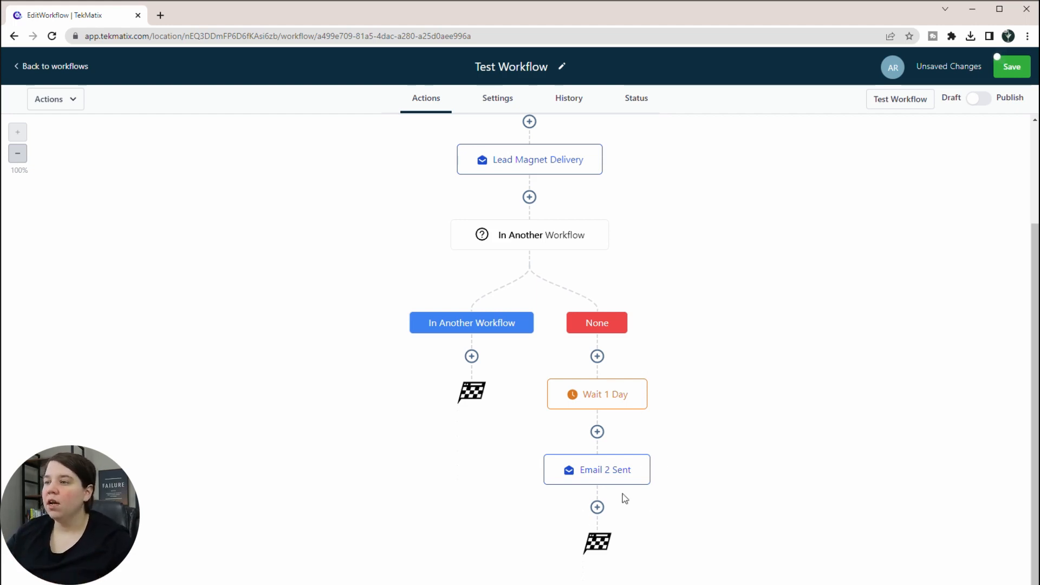
Add a Membership Grant Offer action after Email 2 Sent with the Research Accelerator offer and save it.
click(596, 507)
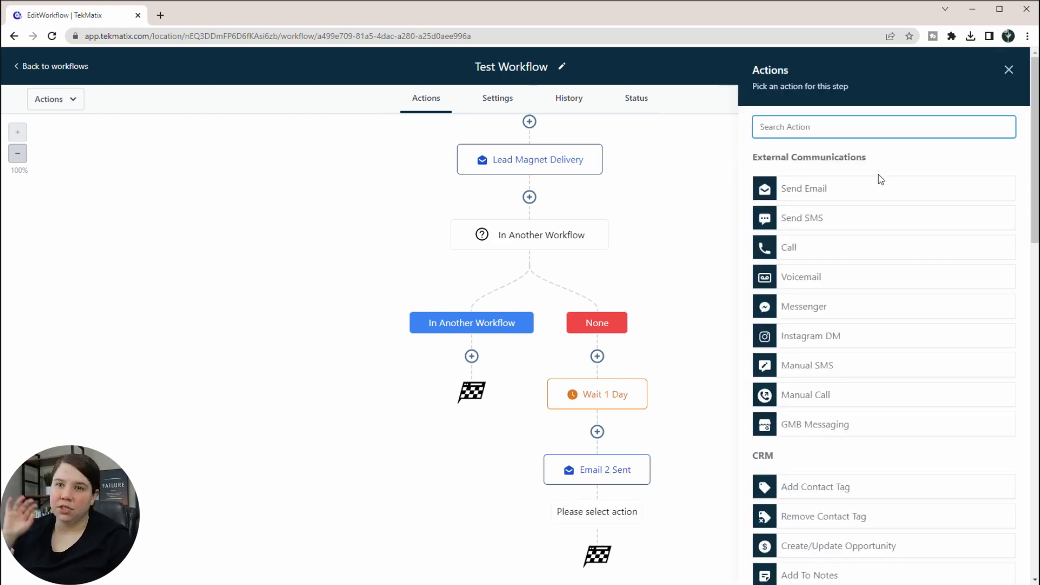
scroll(882, 271, down, 5)
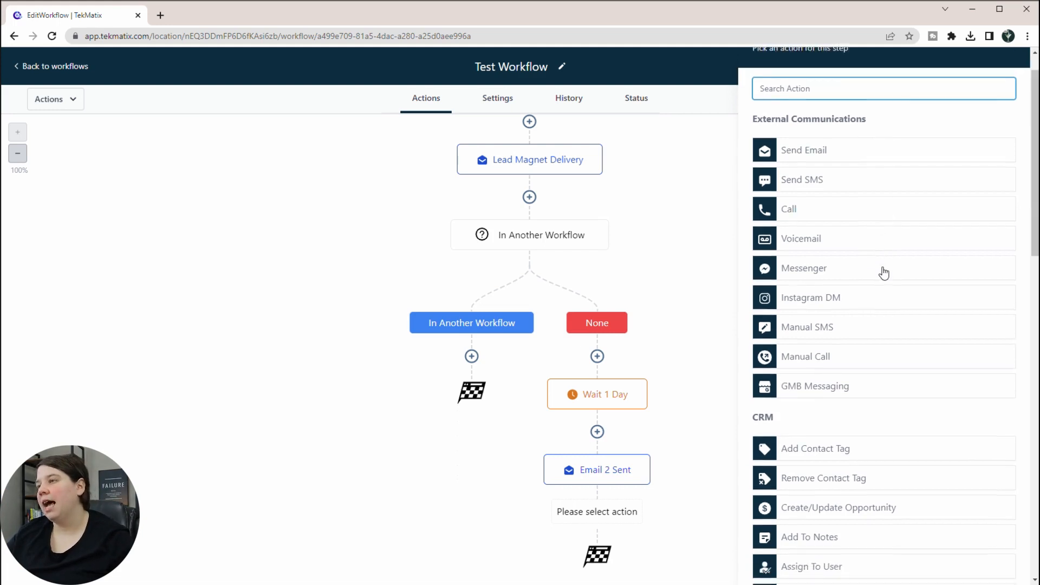
scroll(843, 214, down, 11)
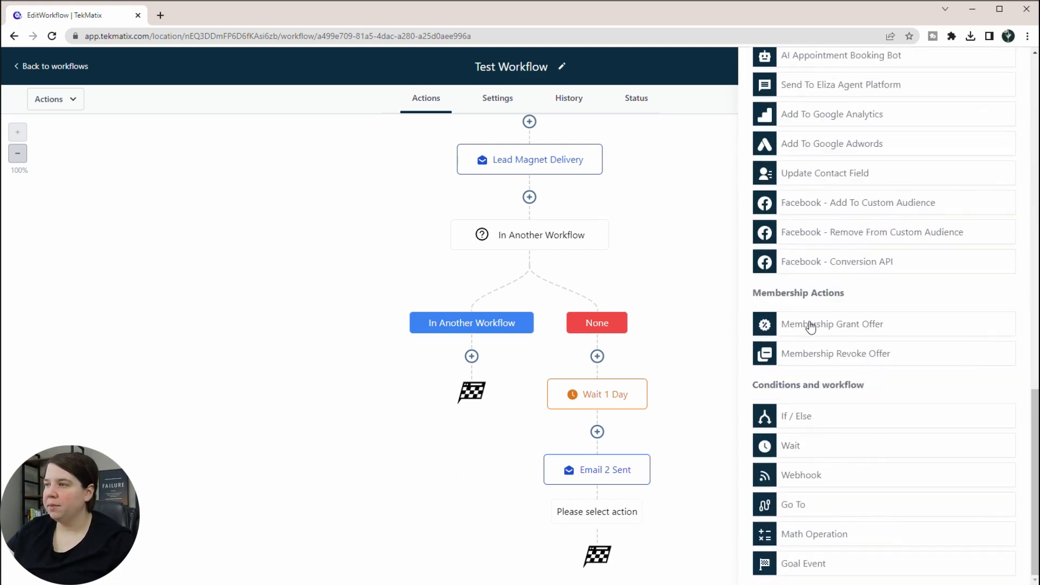
click(810, 323)
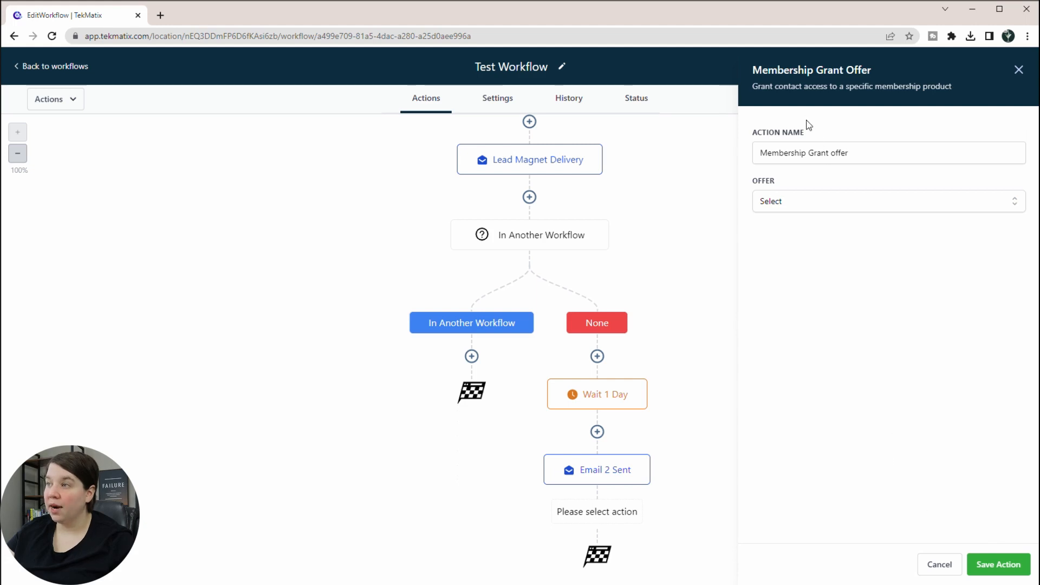
click(801, 207)
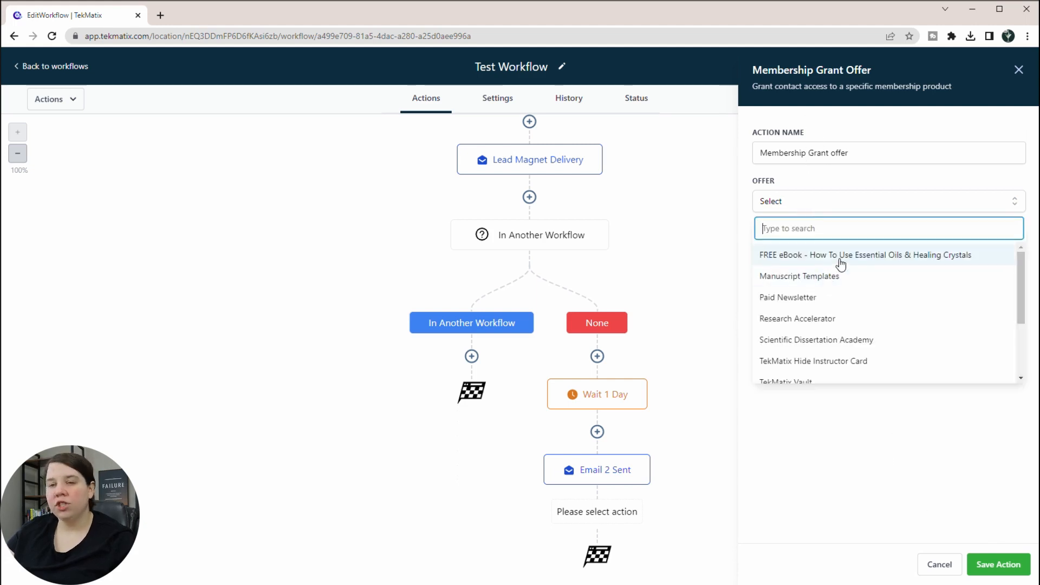
scroll(839, 275, down, 1)
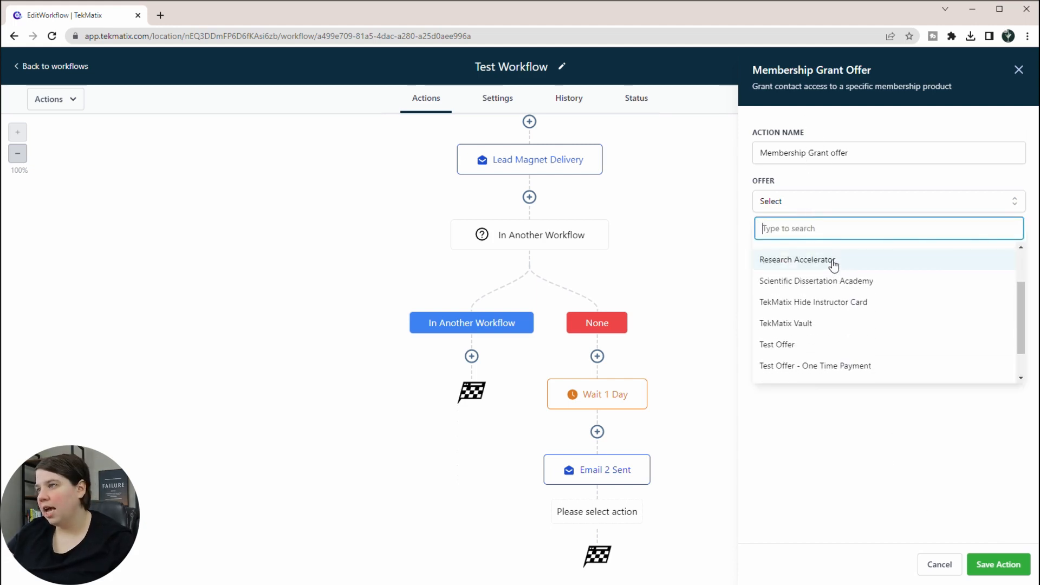
click(834, 263)
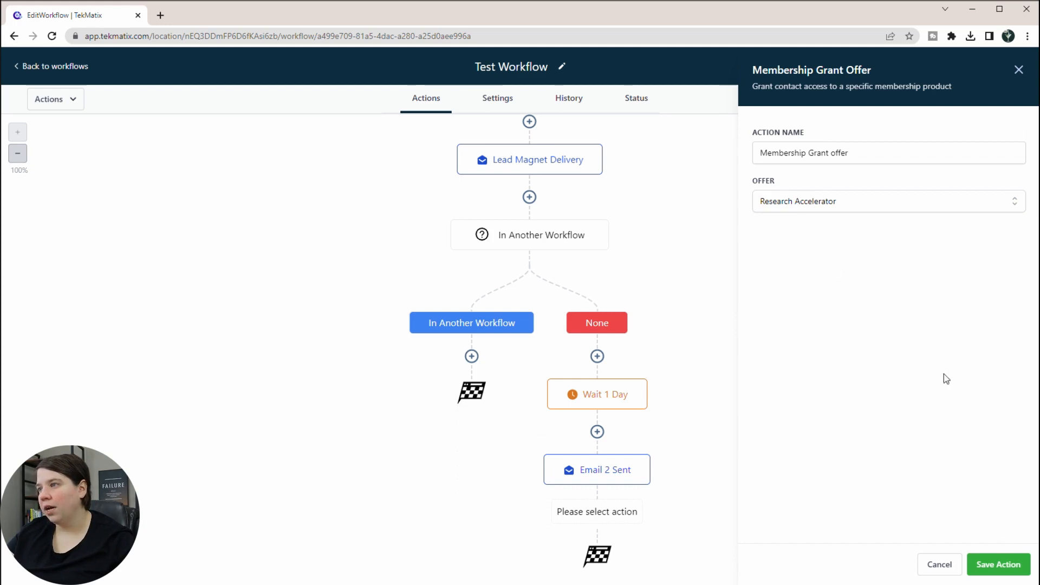
click(996, 564)
Create an Add Contact Tag action after Membership Grant Offer in the None branch and select the science grad school coach tag.
scroll(624, 507, down, 1)
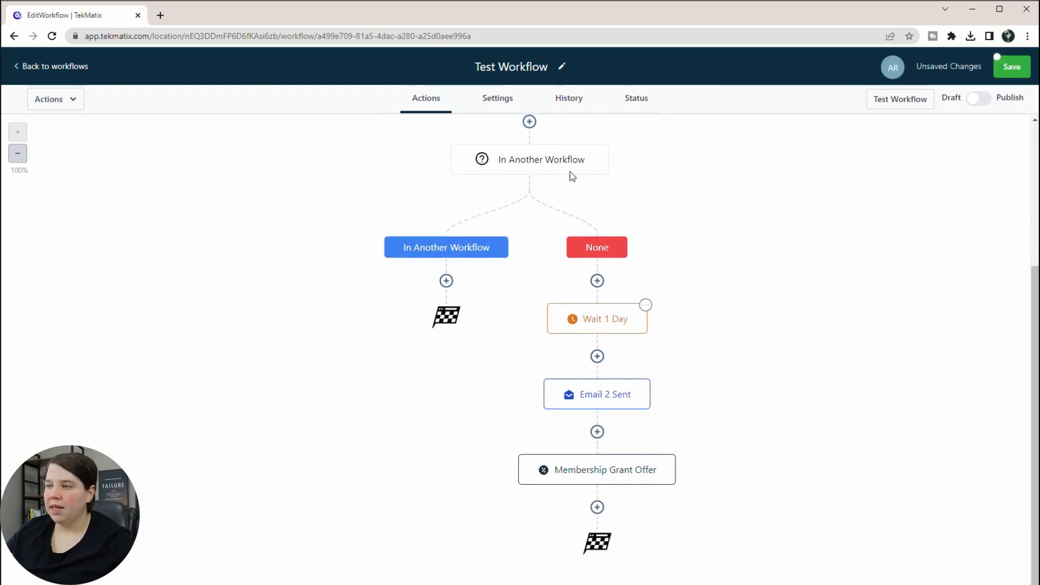
scroll(492, 179, up, 4)
scroll(552, 388, down, 3)
scroll(557, 390, down, 1)
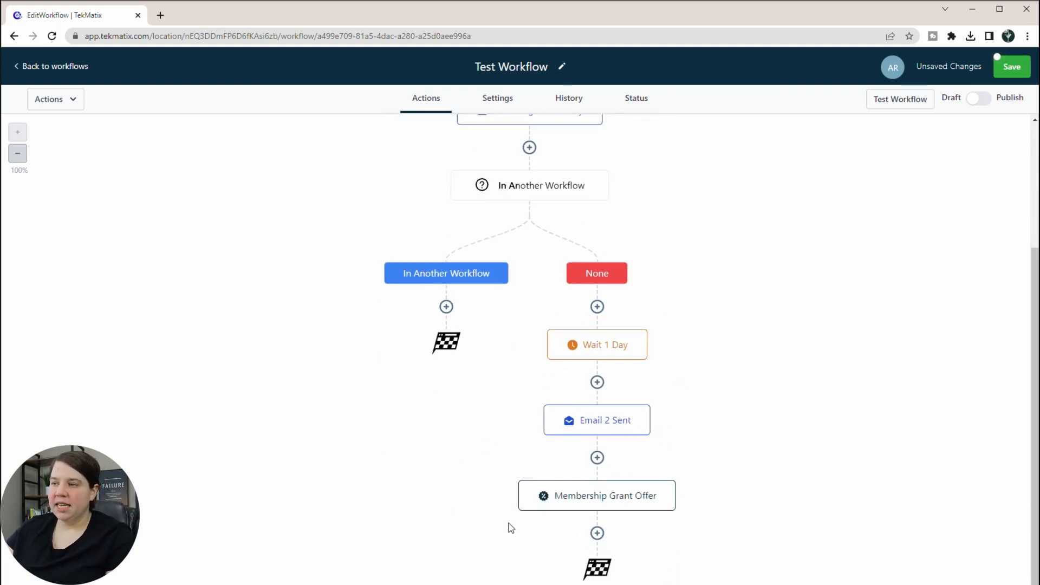
click(597, 533)
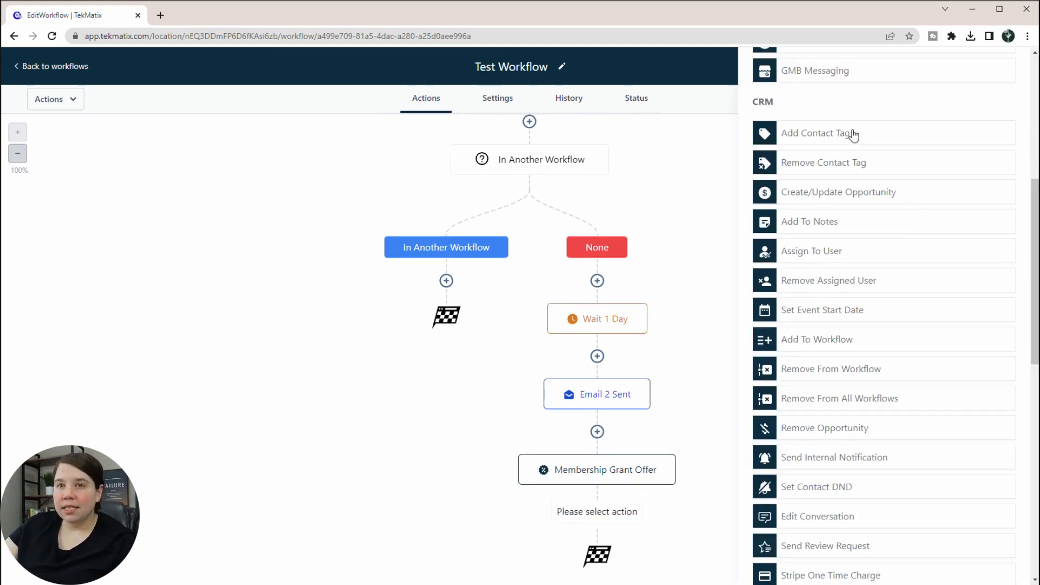
click(805, 133)
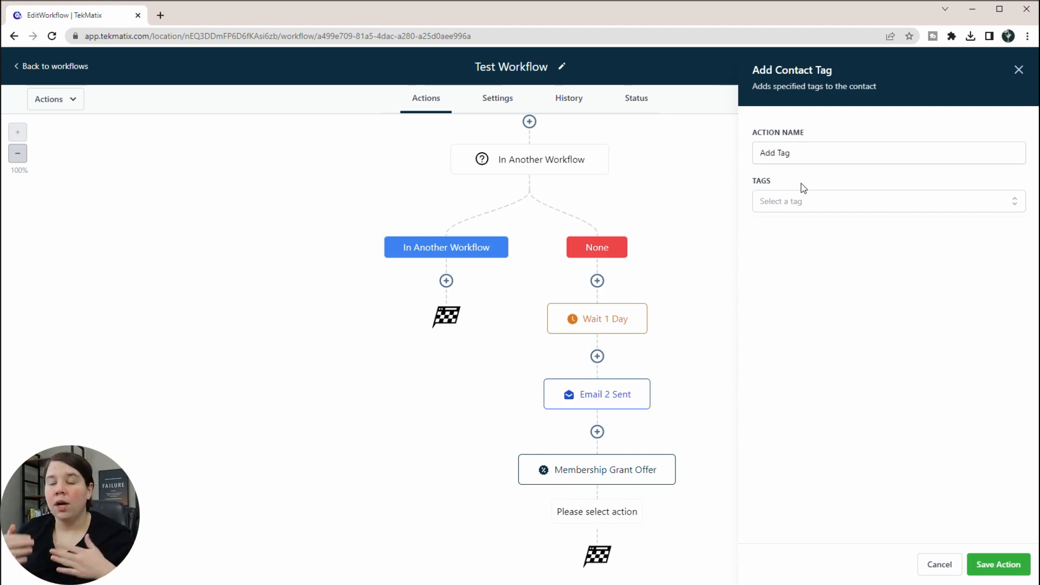
click(798, 206)
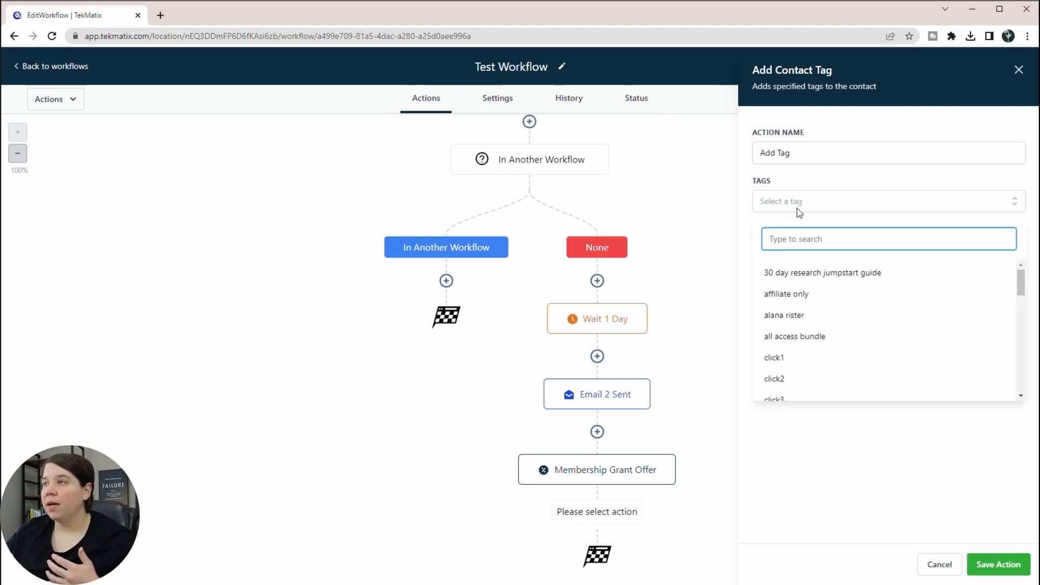
scroll(819, 319, down, 5)
scroll(818, 322, down, 3)
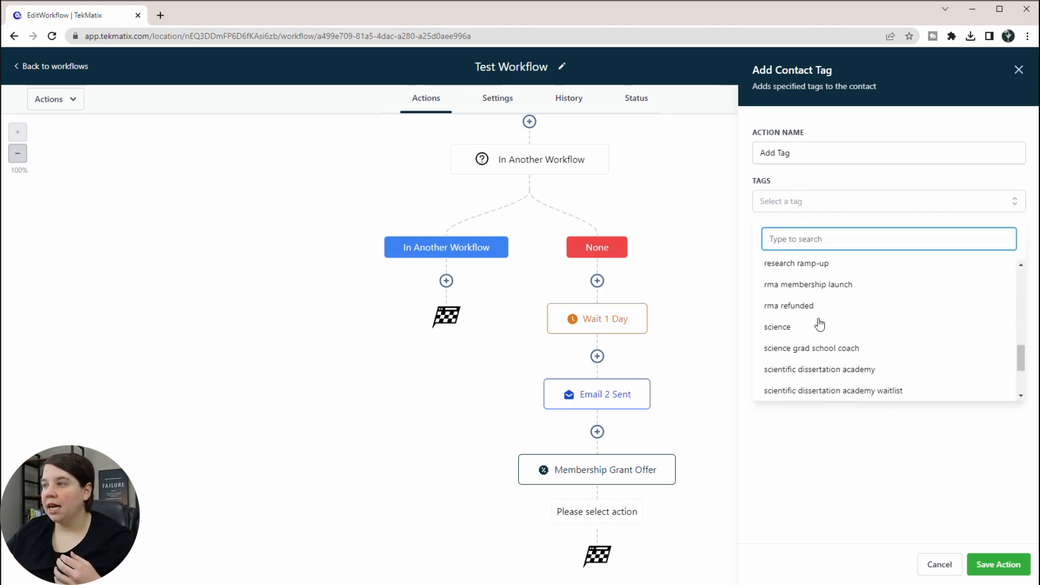
click(829, 350)
click(830, 452)
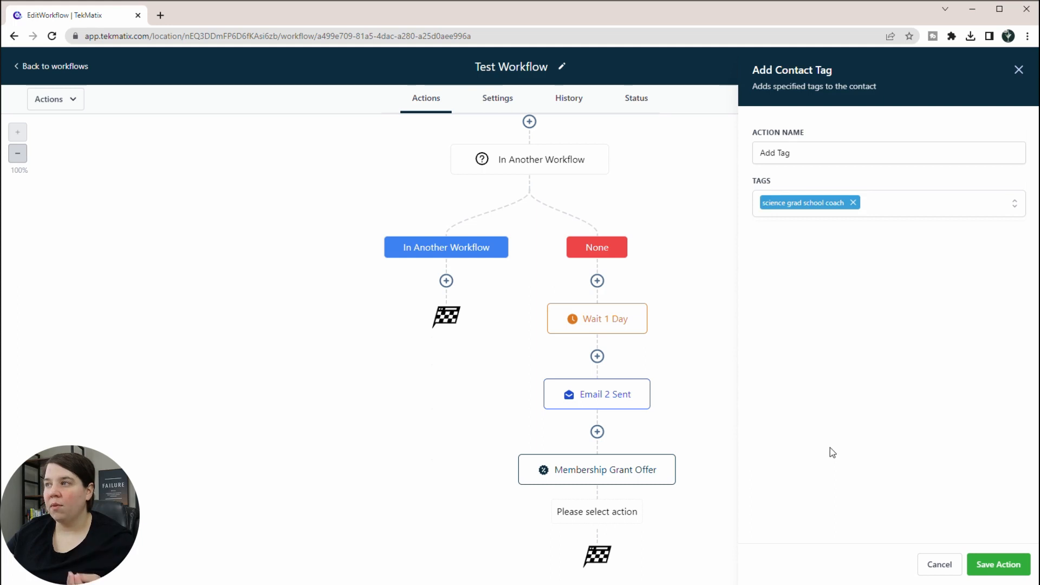
Include the 30 day research jumpstart guide tag in the Add Tag action and save the action.
click(884, 203)
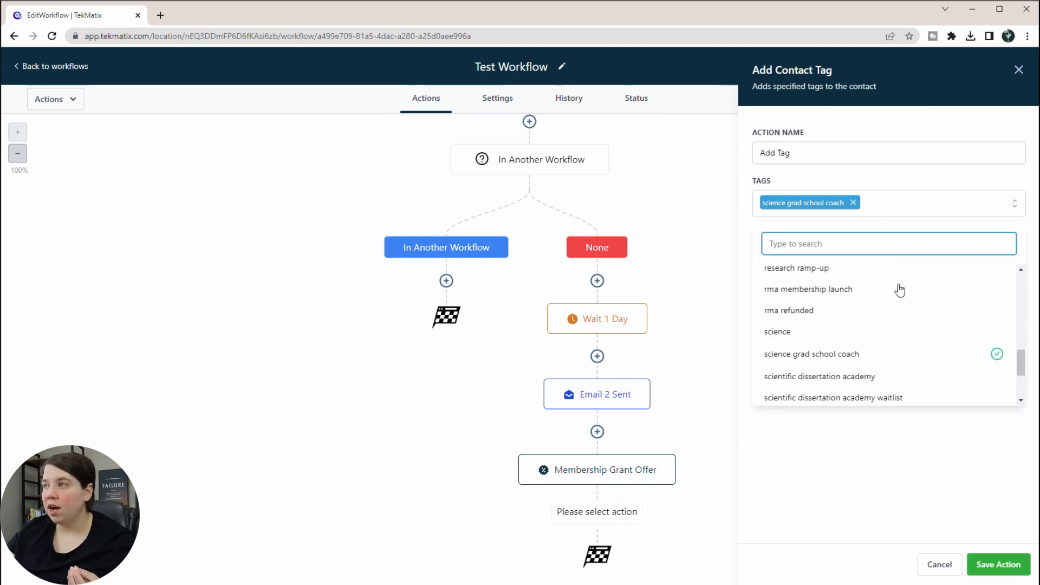
scroll(831, 279, down, 2)
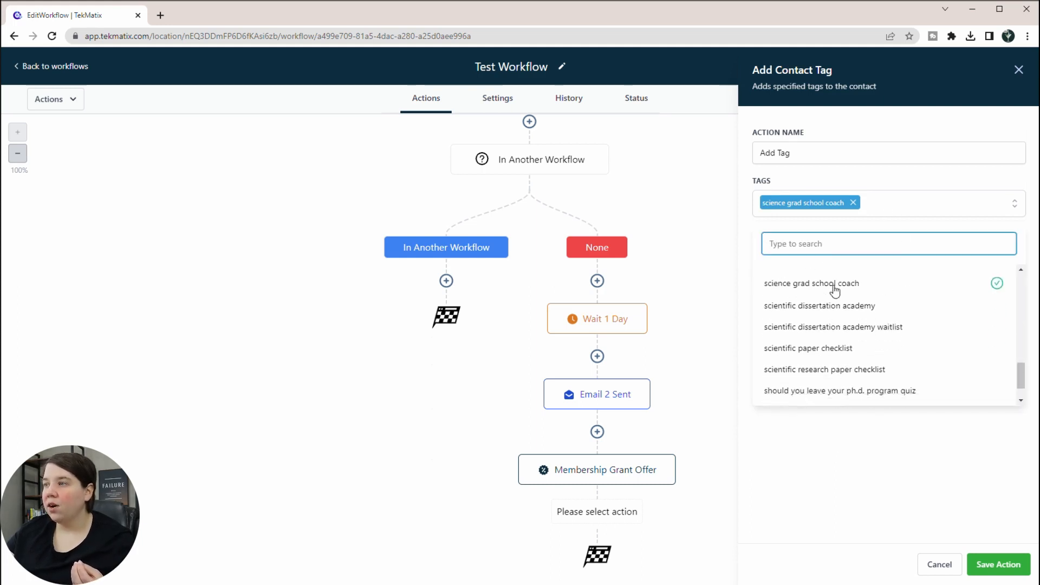
scroll(838, 302, down, 6)
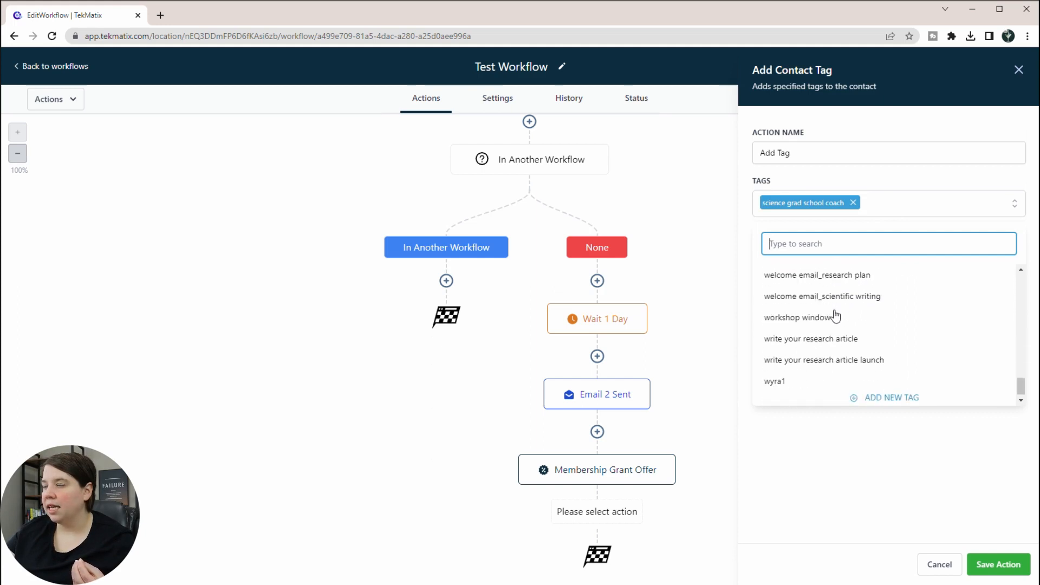
click(828, 280)
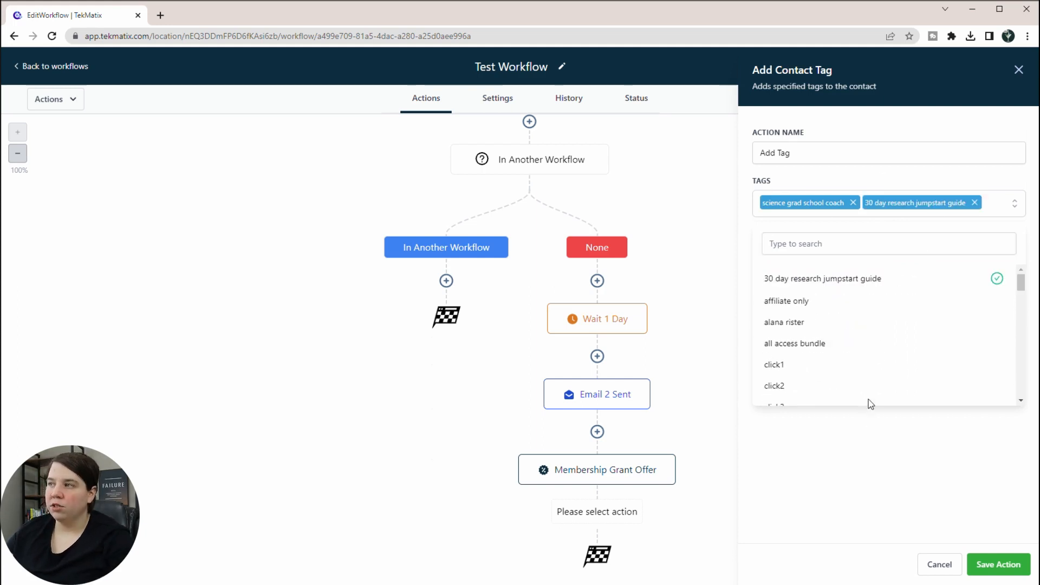
click(843, 449)
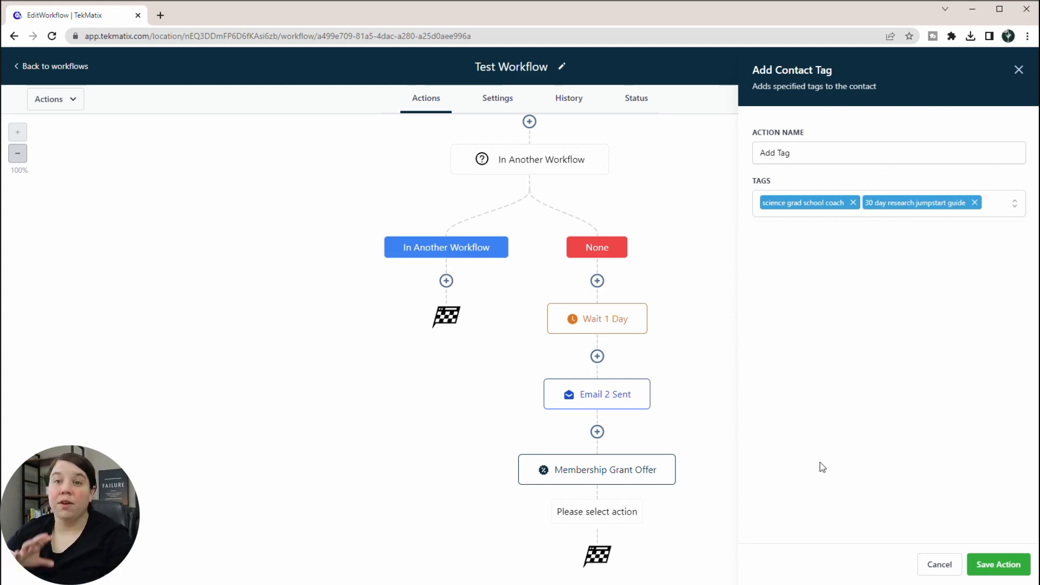
click(998, 563)
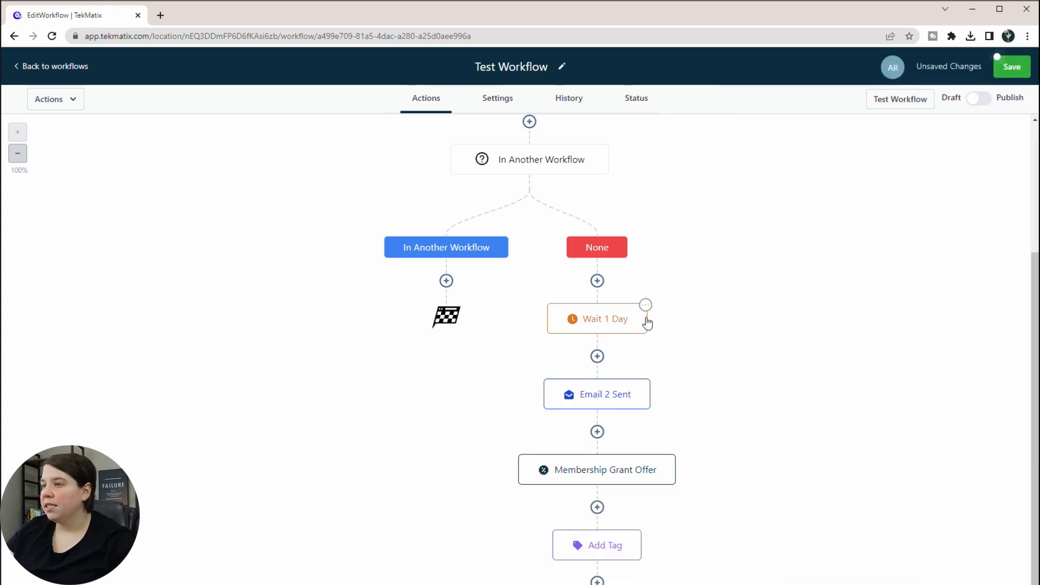
Move the Add Tag action from the end of the None branch to directly above the Lead Magnet Delivery email.
scroll(597, 444, down, 2)
click(596, 470)
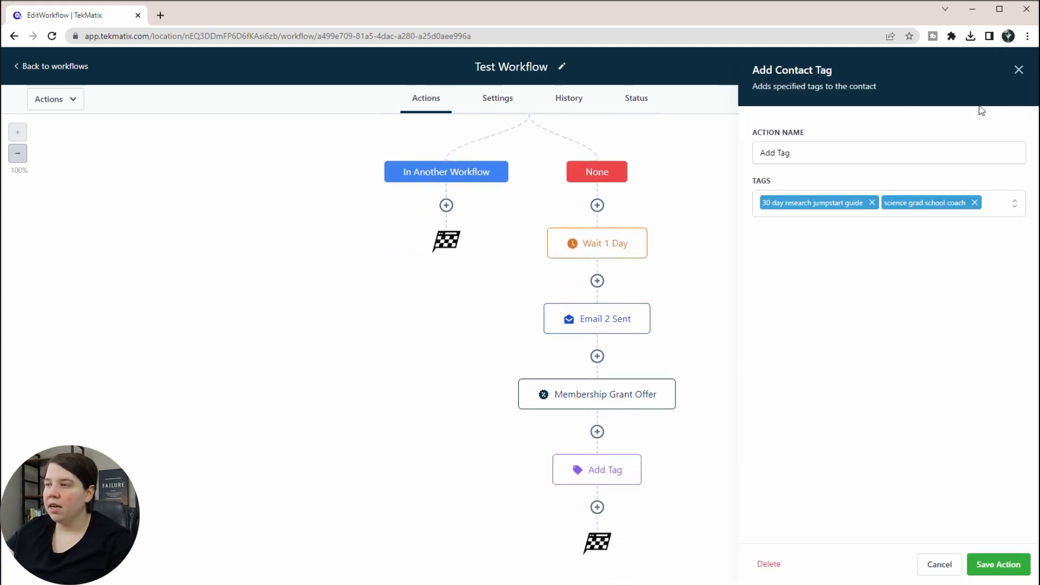
click(1018, 71)
click(639, 456)
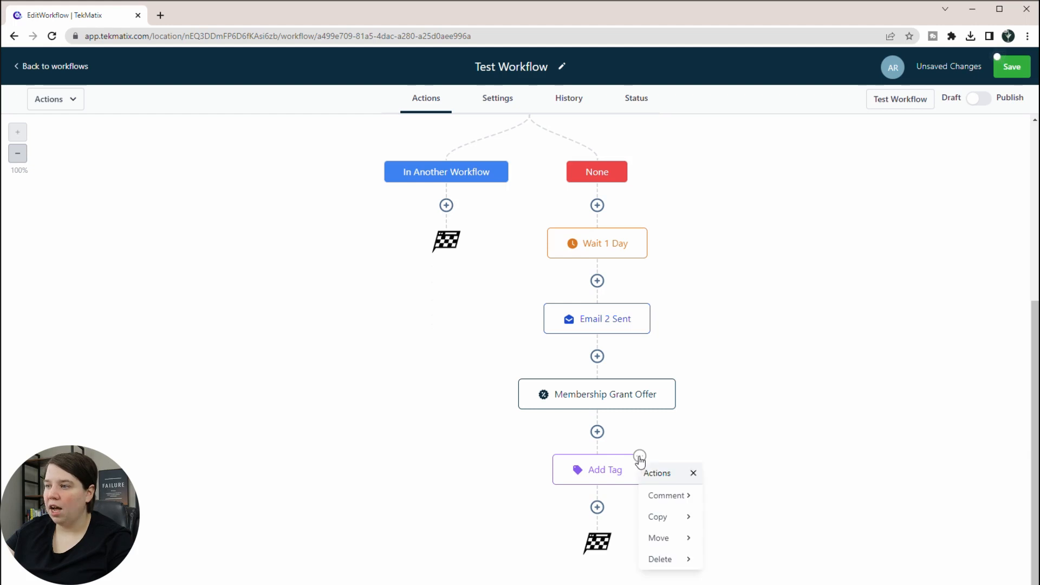
click(685, 516)
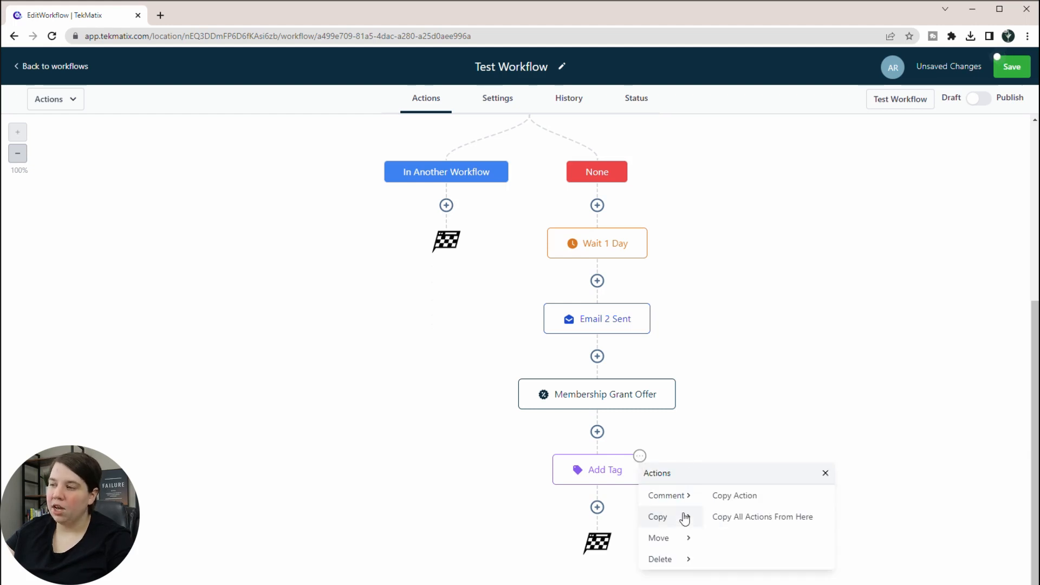
click(674, 537)
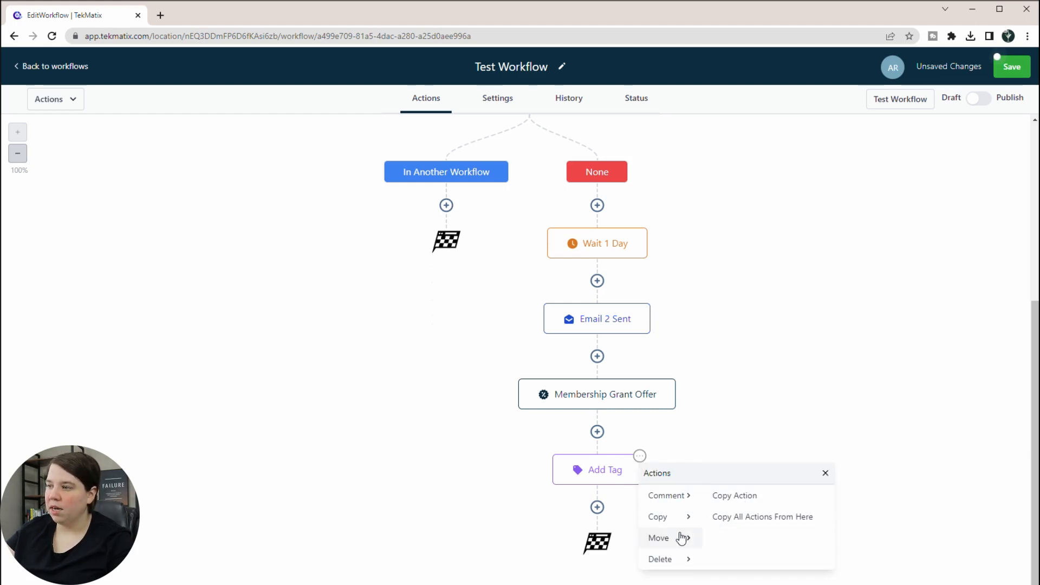
click(735, 495)
scroll(501, 283, up, 5)
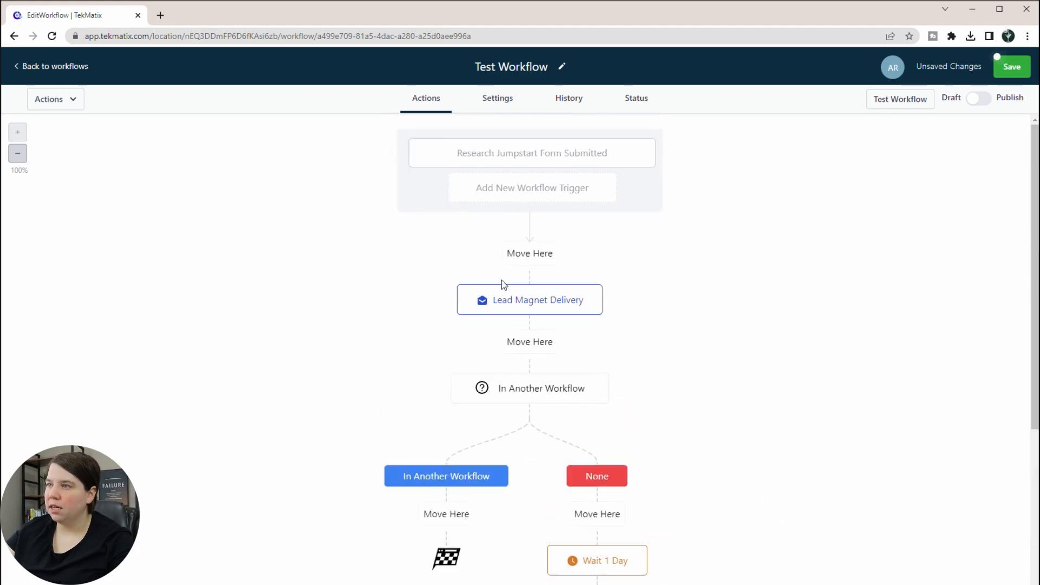
click(540, 254)
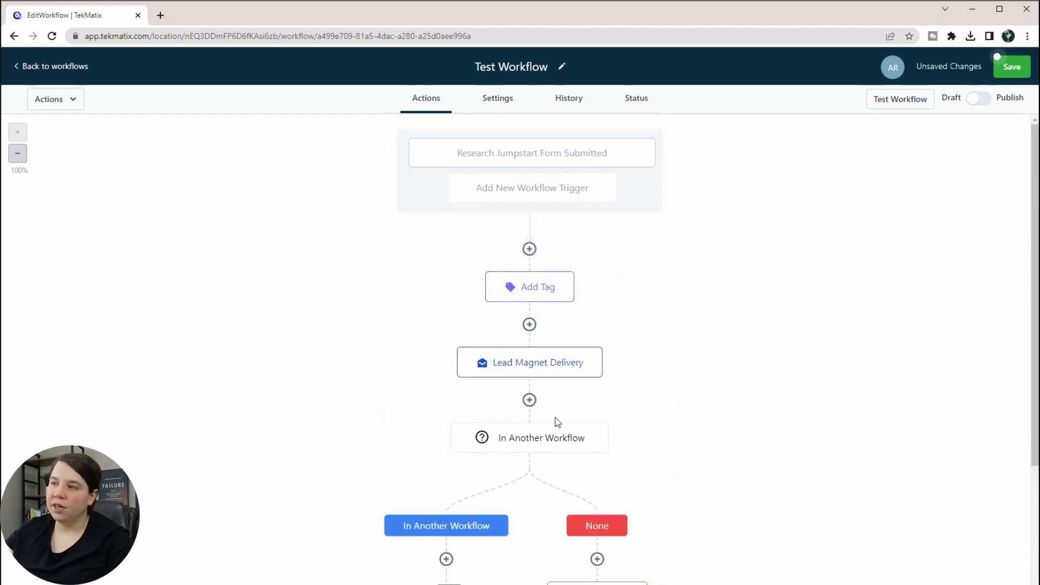
Save the workflow and look at its option for running a test with a selected contact.
scroll(494, 368, down, 4)
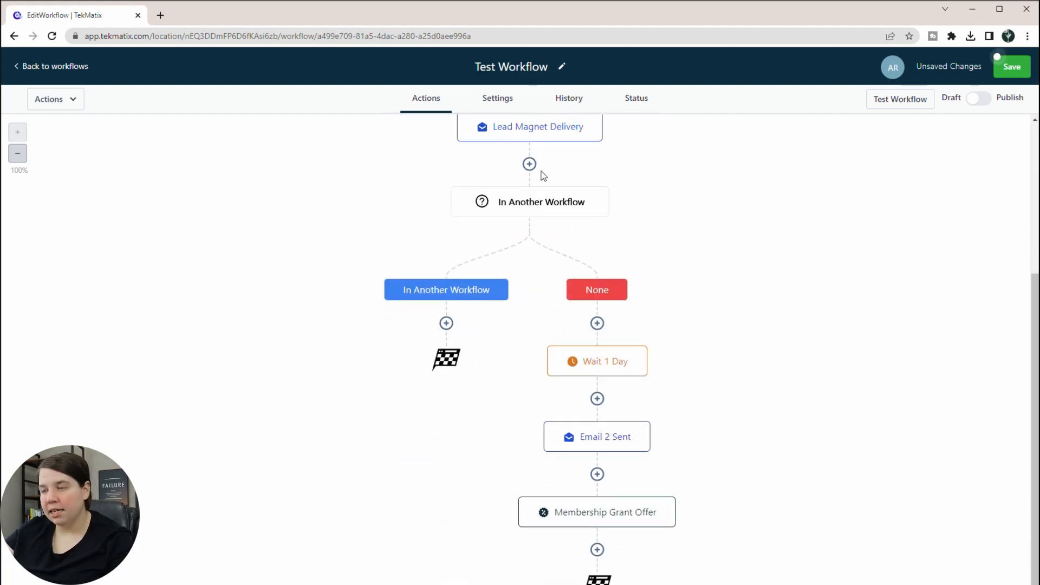
scroll(567, 320, down, 1)
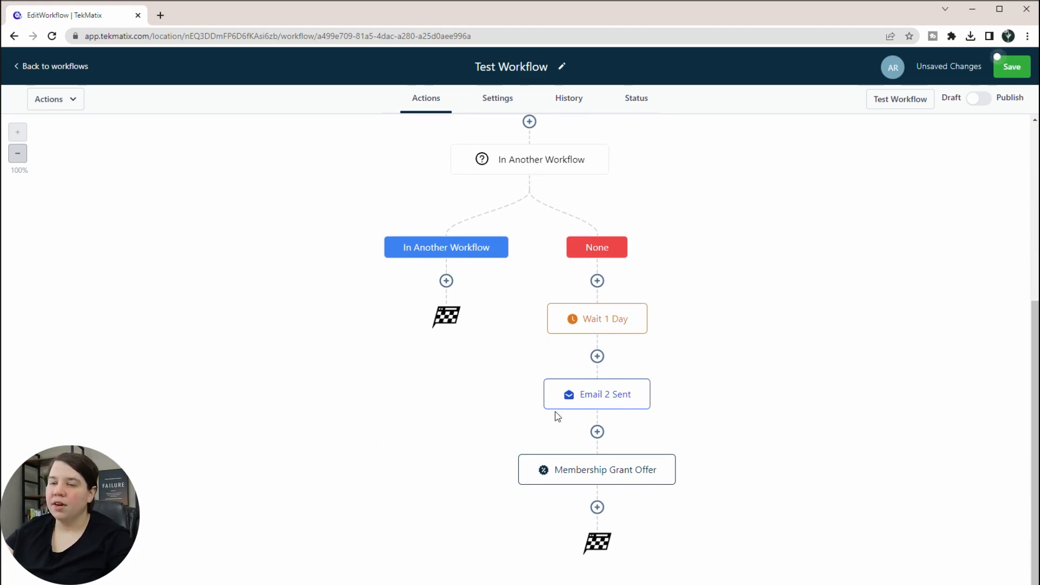
scroll(824, 437, up, 5)
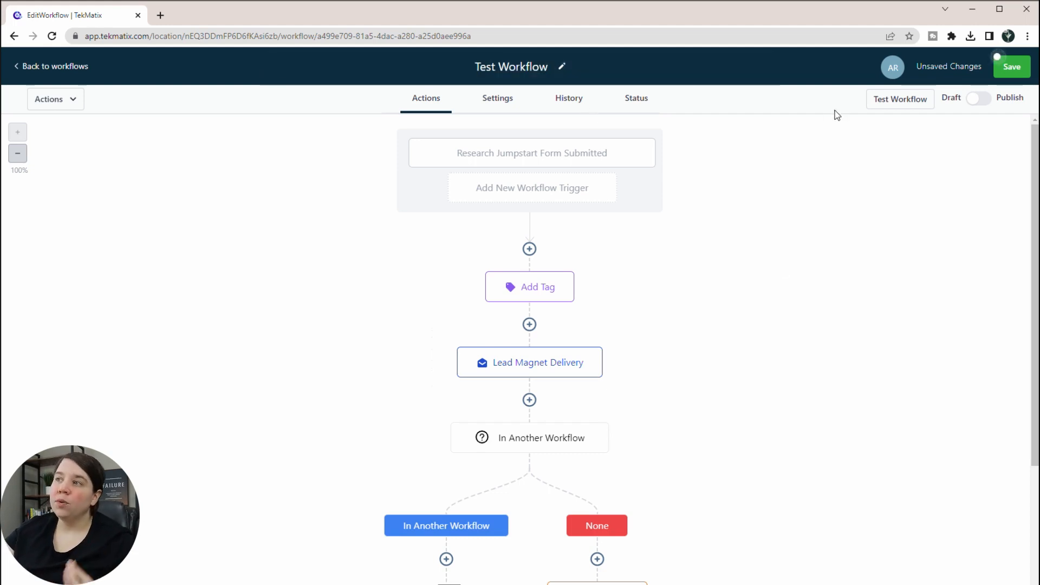
click(1014, 71)
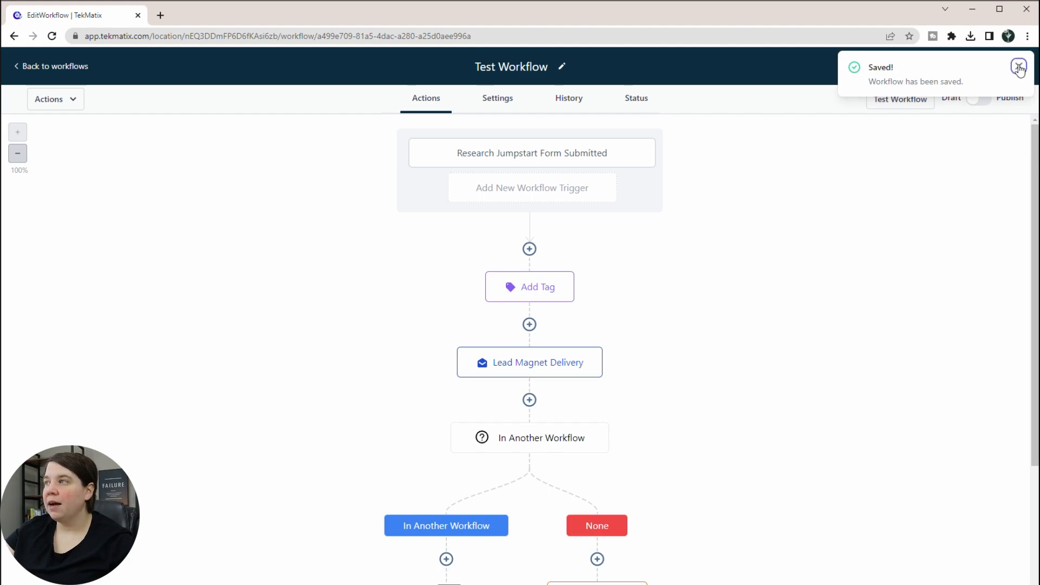
click(1019, 66)
click(897, 102)
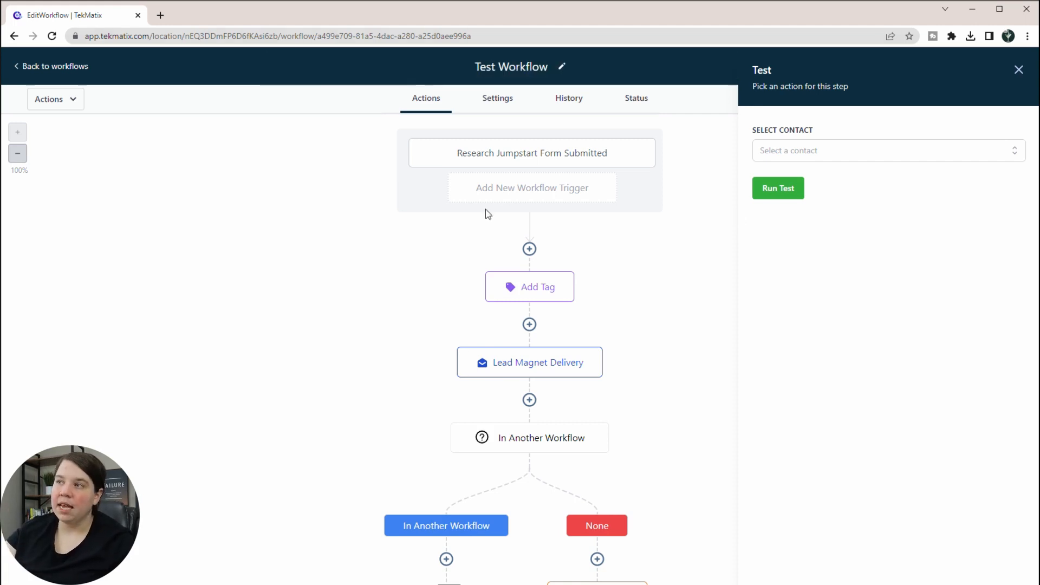
click(1018, 70)
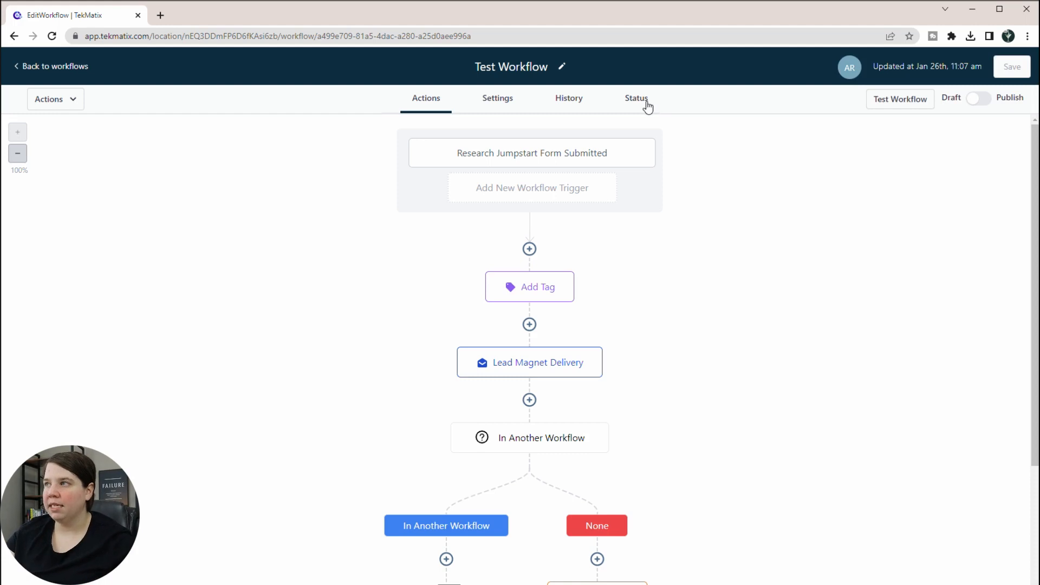
Set the workflow's default time window to Specific Time, using the Monday to Friday, 08:00 AM to 5:00 PM schedule.
click(498, 100)
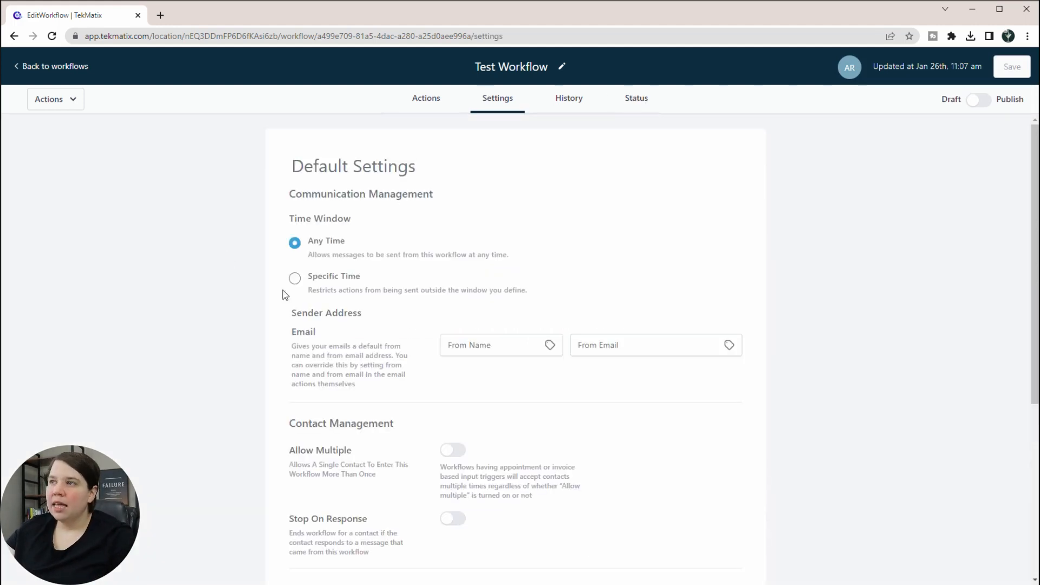
scroll(357, 250, down, 1)
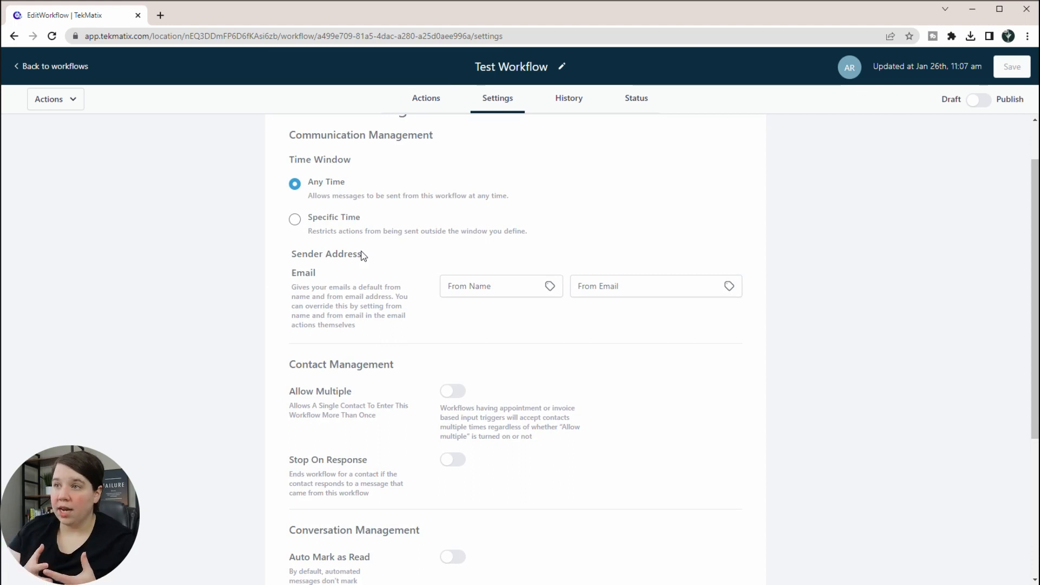
scroll(320, 227, up, 1)
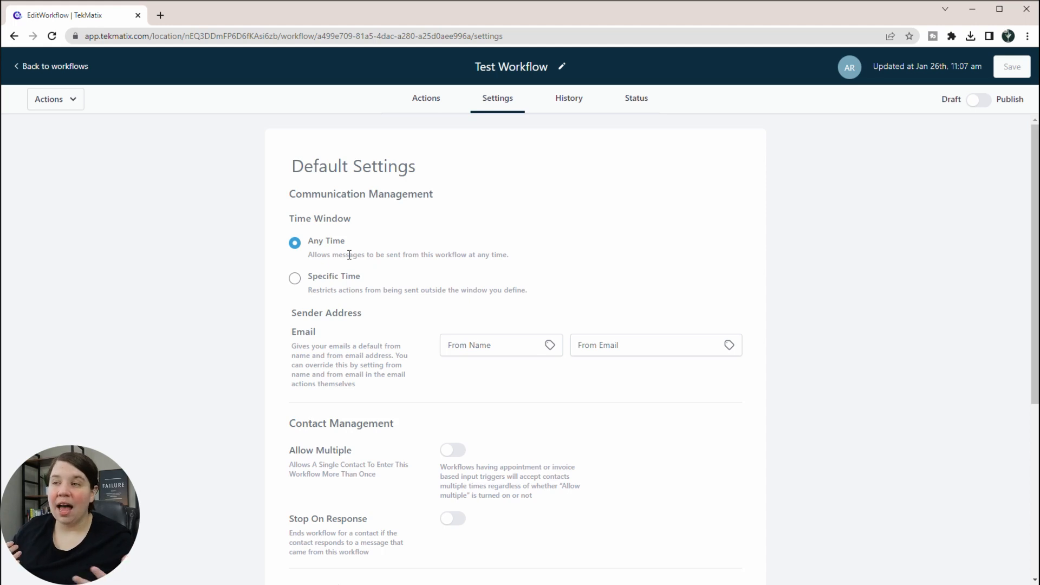
click(295, 280)
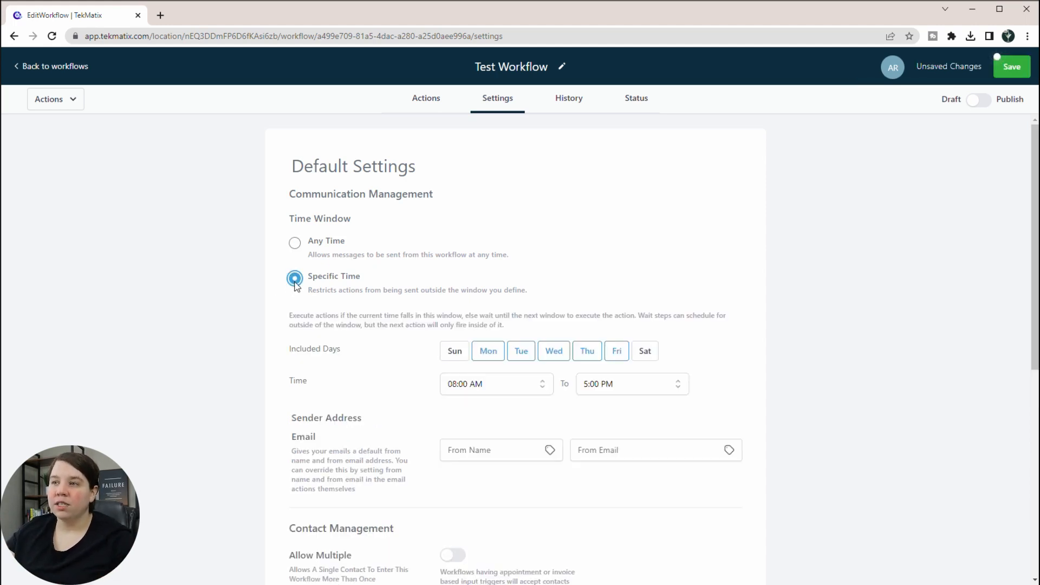
Review the workflow's sender address, contact, conversation and sequence management settings, and return to its action diagram.
scroll(295, 286, down, 1)
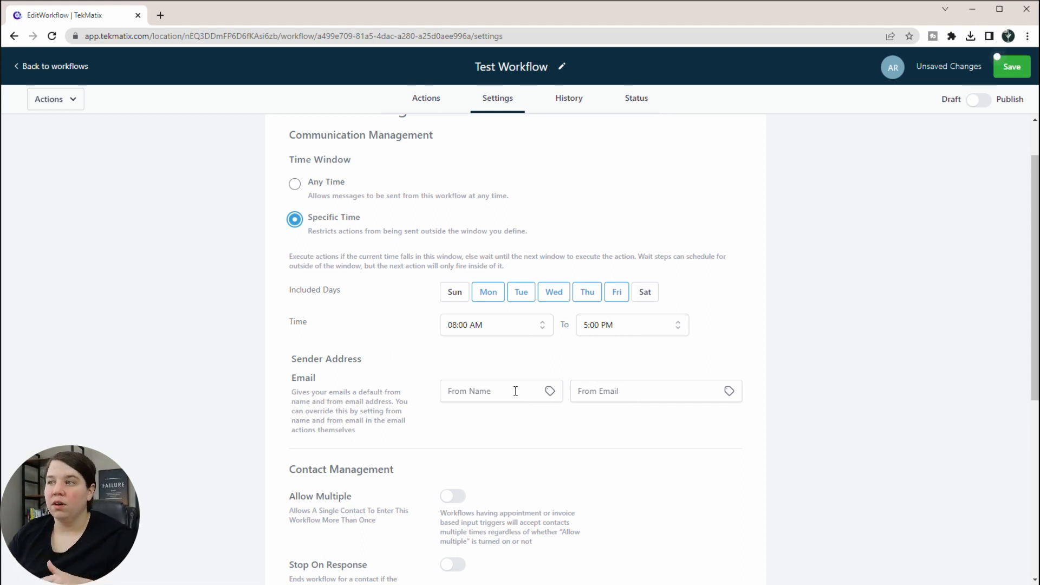
click(627, 391)
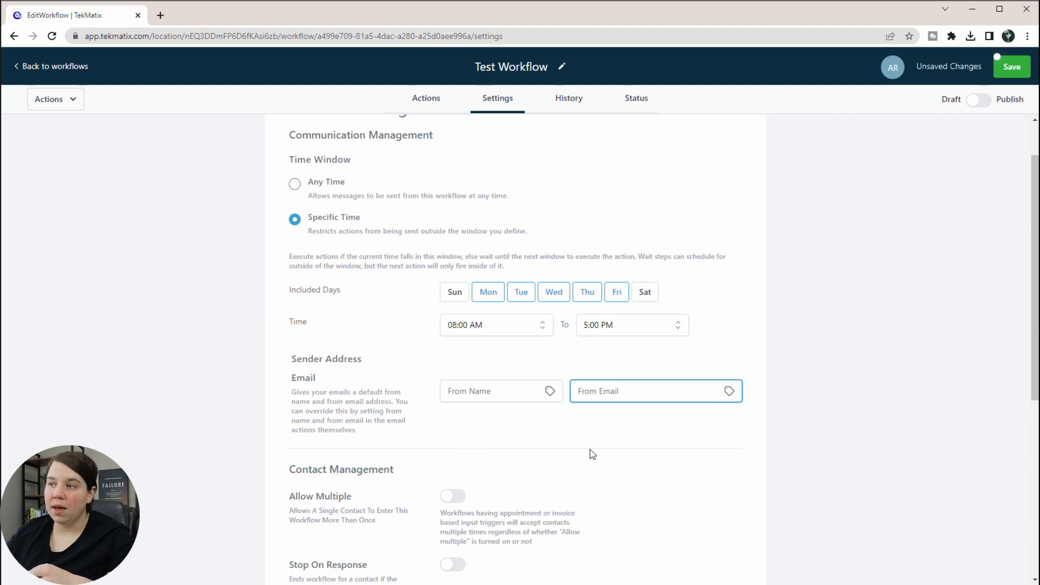
click(509, 395)
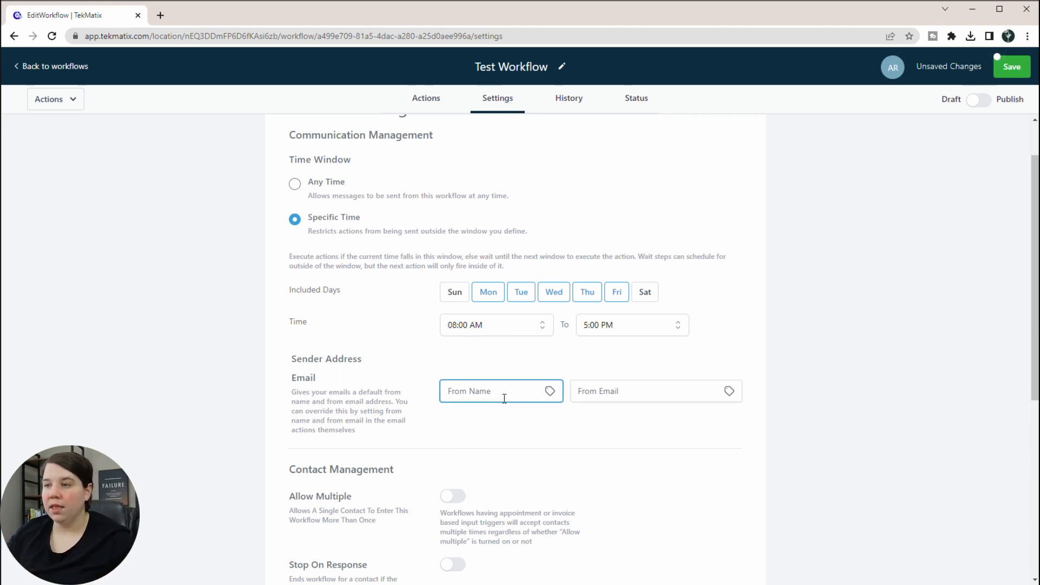
scroll(504, 398, down, 5)
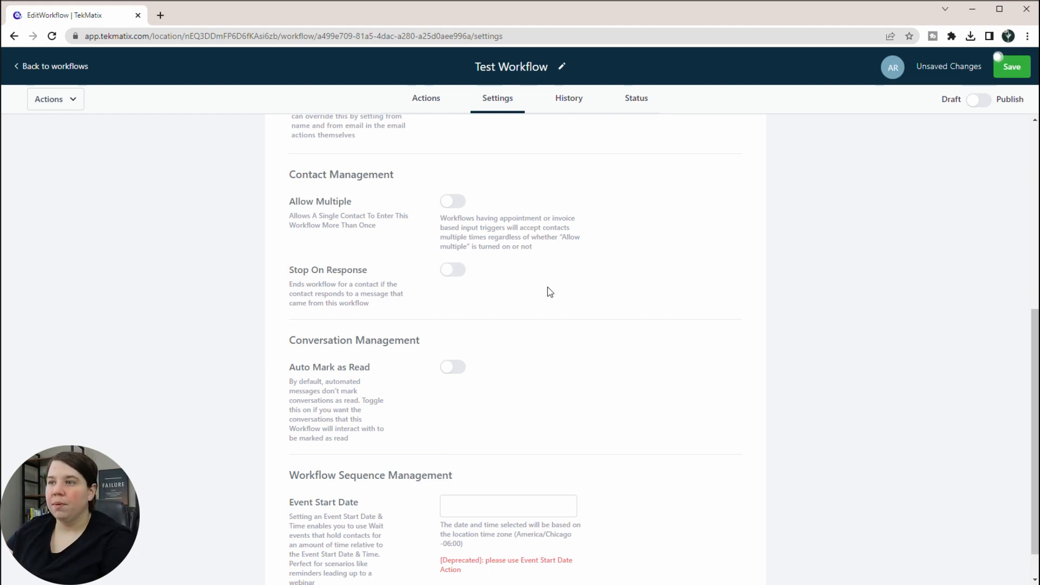
scroll(550, 293, up, 10)
click(426, 103)
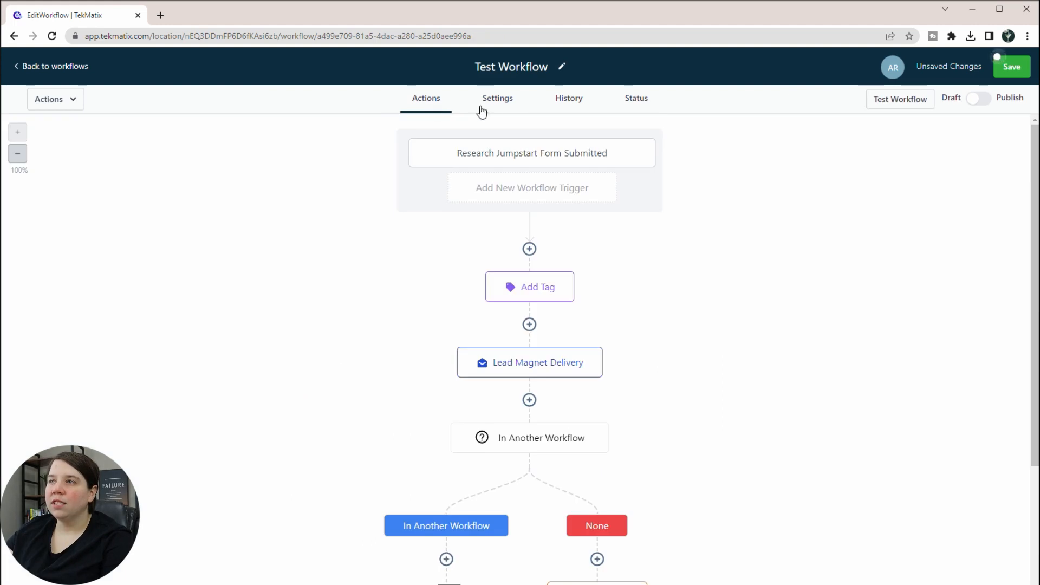